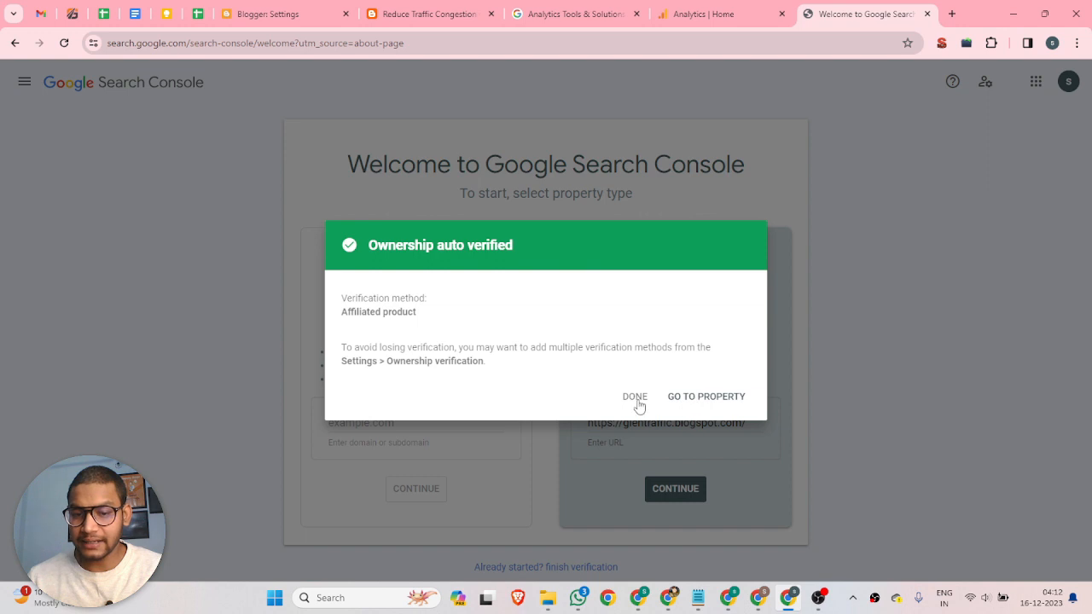
{"action": "left_click", "coordinate": [698, 401]}
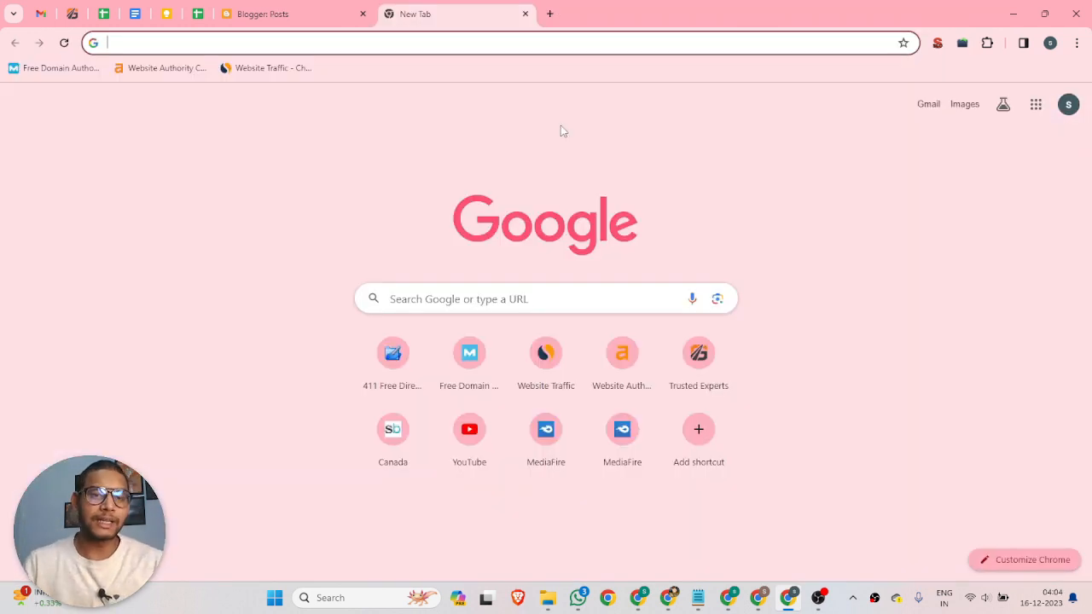
View the published Glen Traffic blog from its Blogger dashboard
{"action": "left_click", "coordinate": [275, 14]}
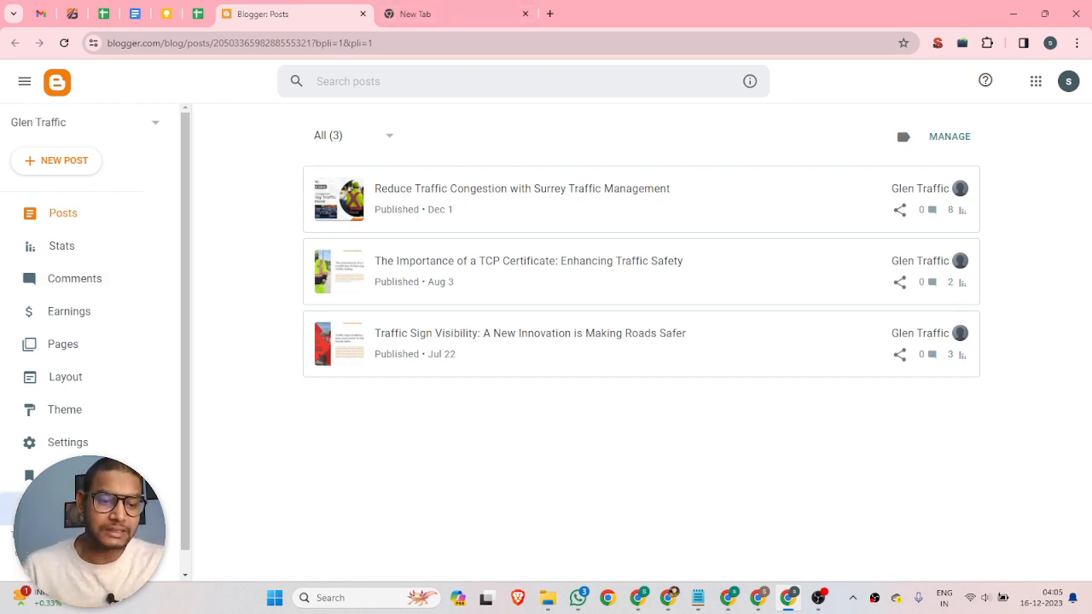
{"action": "left_click", "coordinate": [51, 510]}
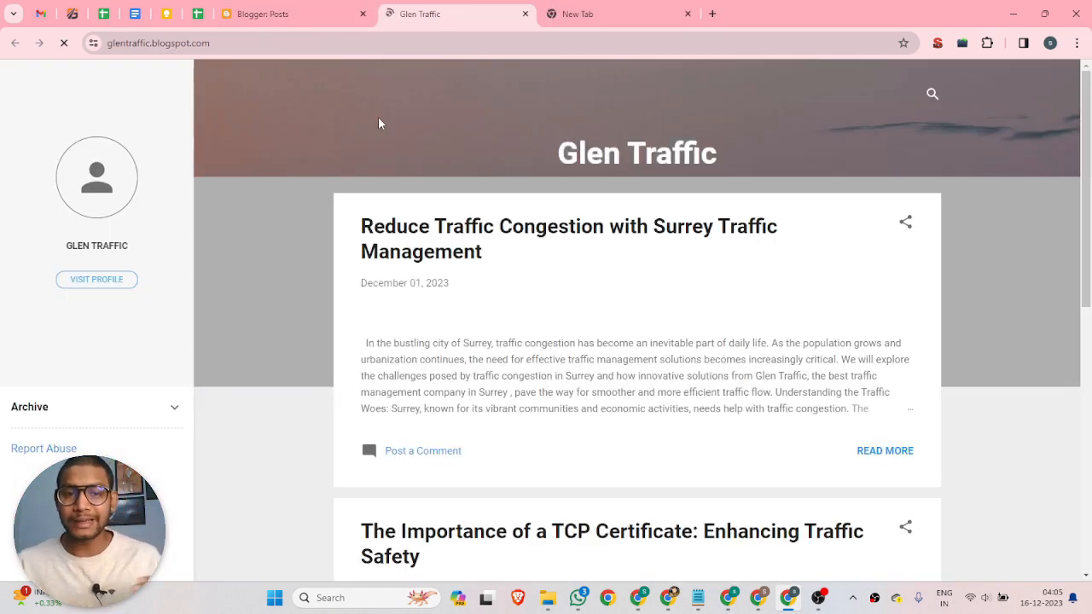
Search Google for "google analyticas" in the empty browser tab
{"action": "left_click", "coordinate": [581, 17]}
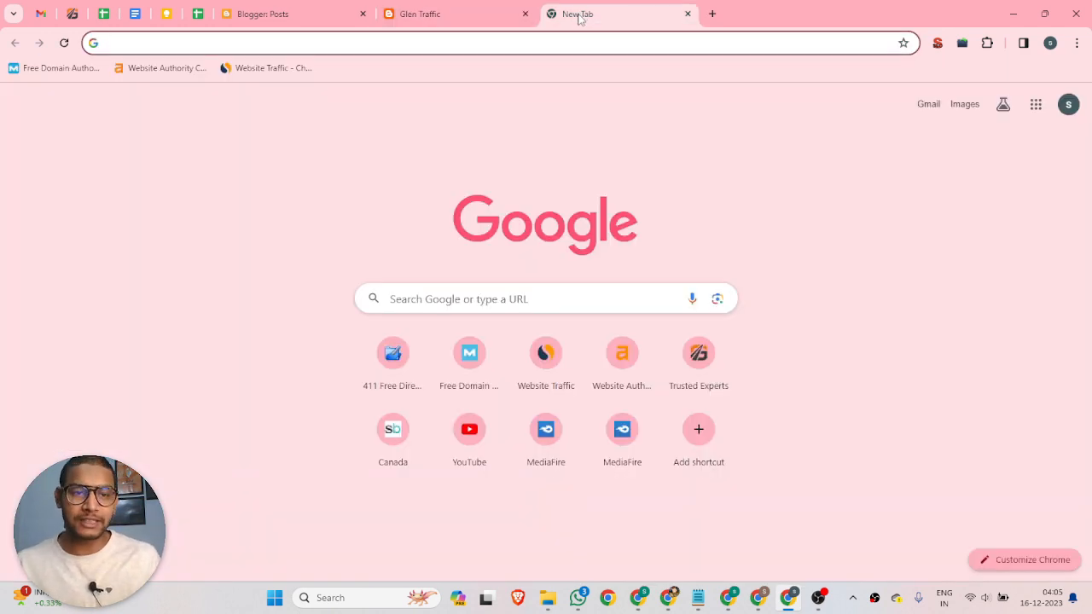
{"action": "left_click", "coordinate": [400, 38]}
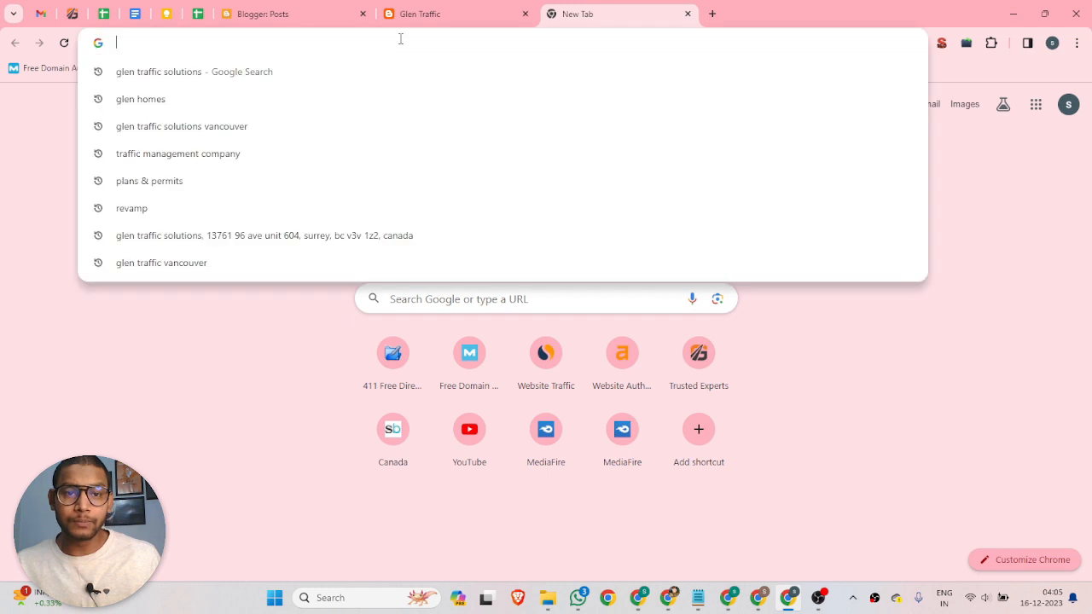
{"action": "type", "text": "g"}
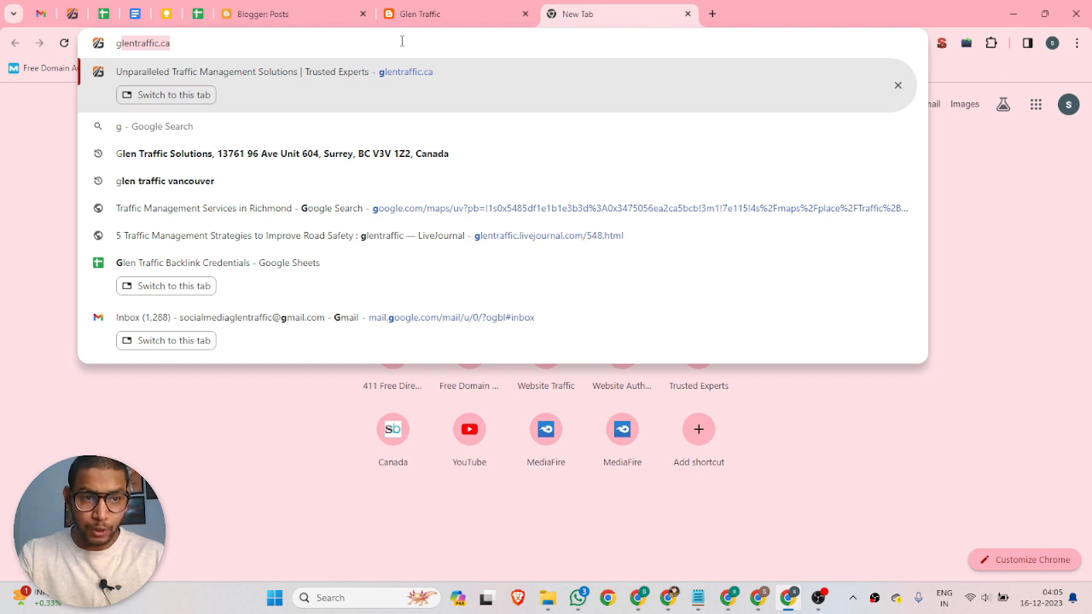
{"action": "type", "text": "o"}
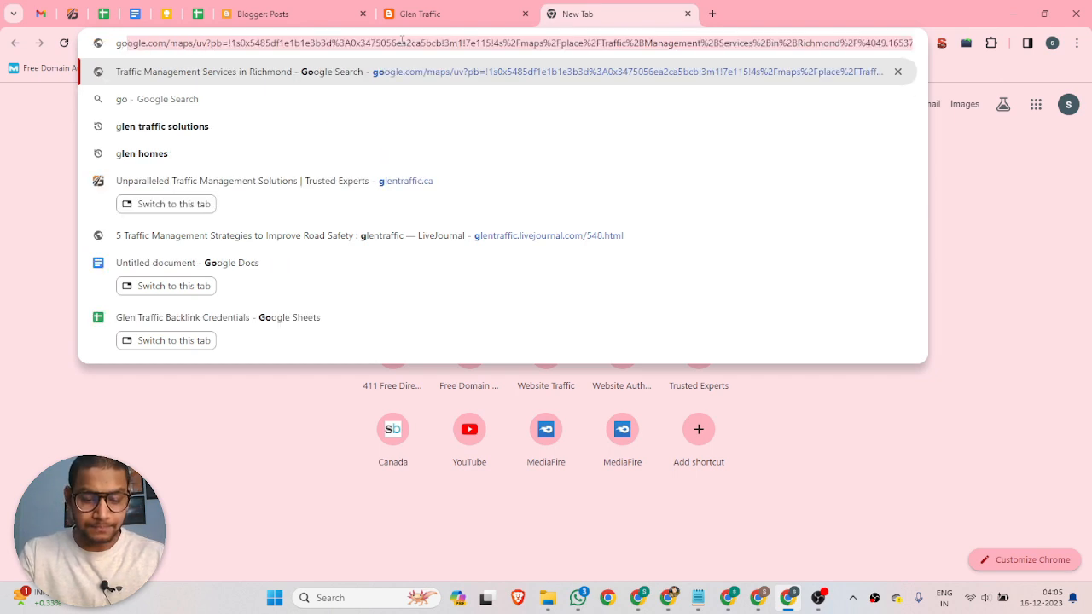
{"action": "type", "text": "ogle analyticas"}
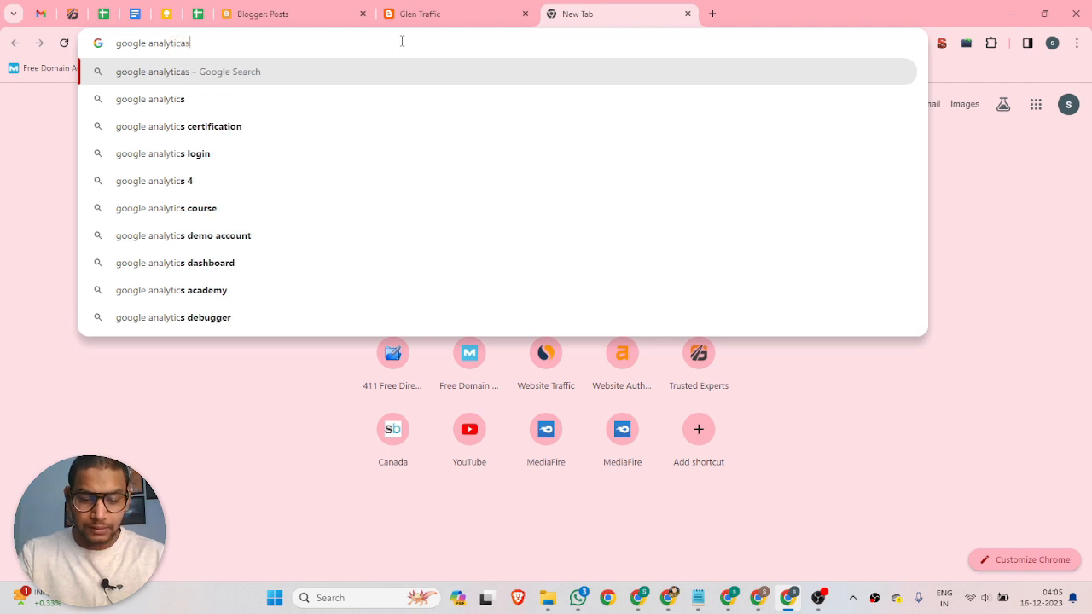
{"action": "key", "text": "Return"}
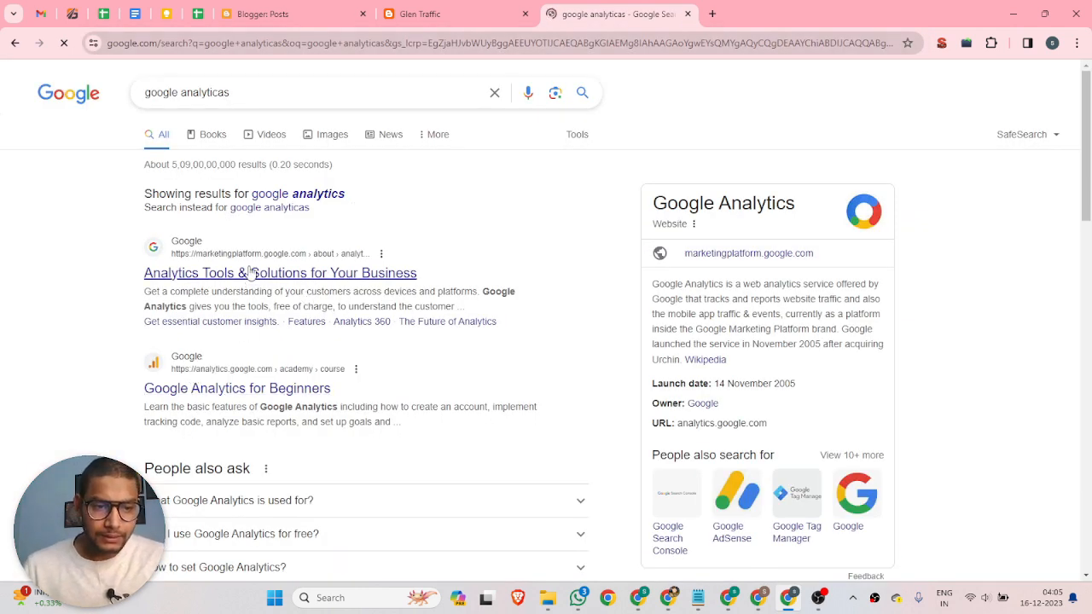
Open the Analytics Tools & Solutions for Your Business result and get started with Google Analytics
{"action": "left_click", "coordinate": [252, 272]}
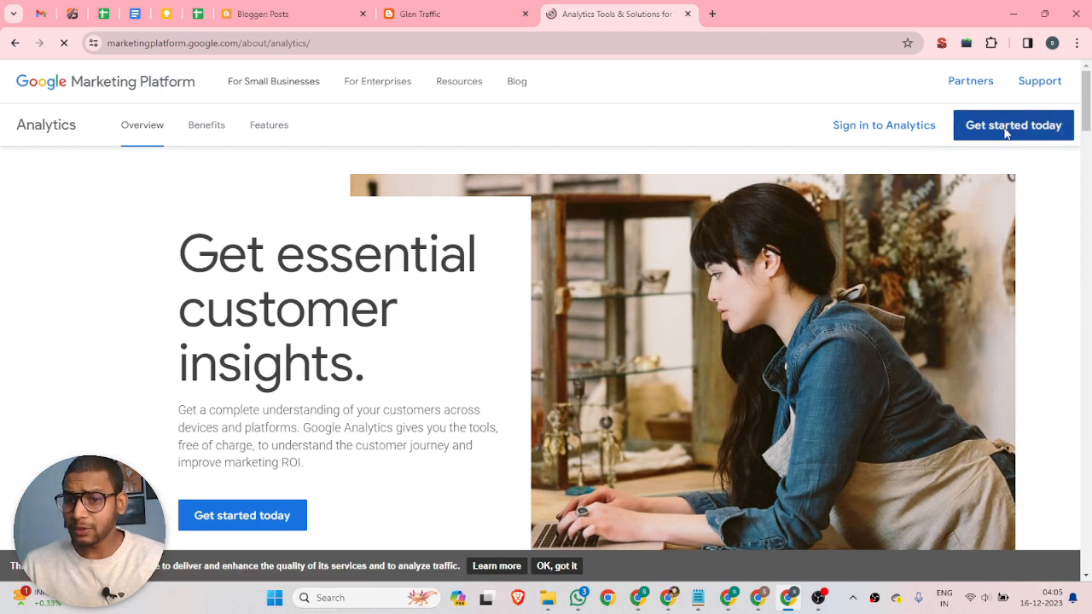
{"action": "left_click", "coordinate": [1007, 130]}
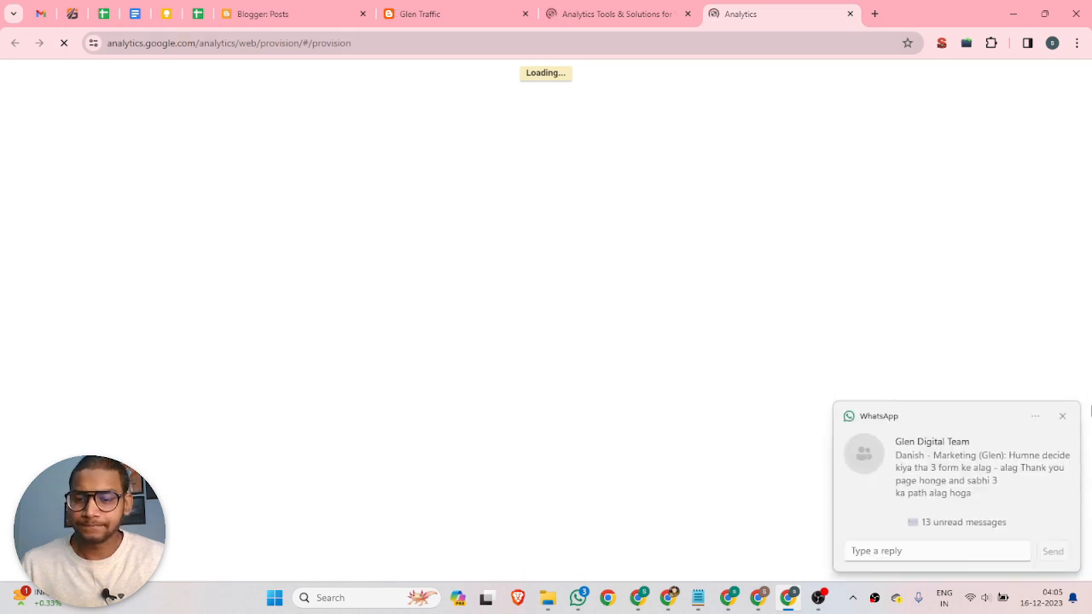
{"action": "left_click", "coordinate": [1062, 416]}
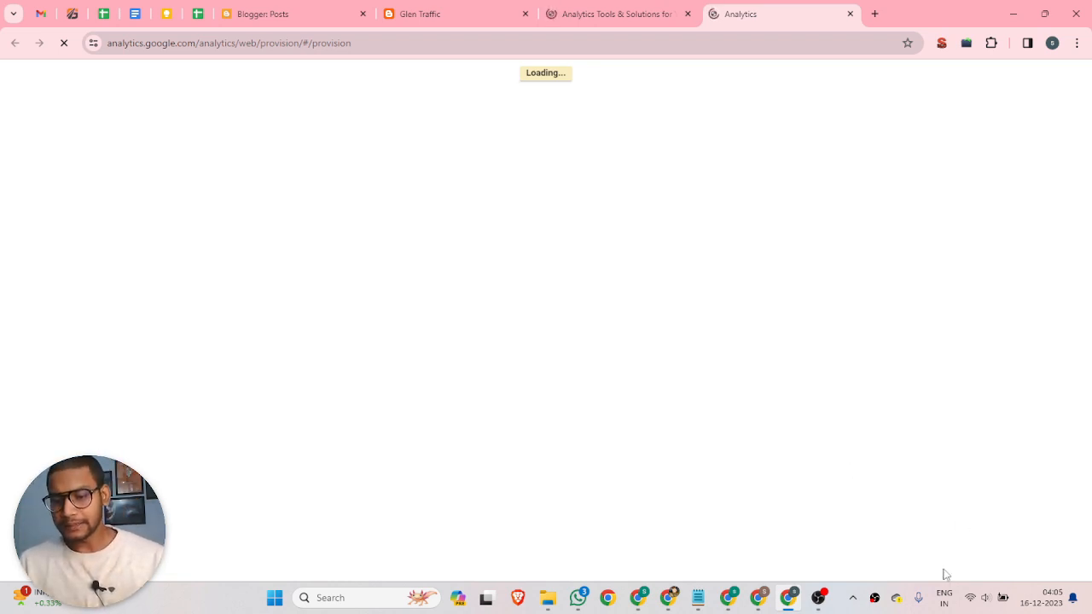
{"action": "left_click", "coordinate": [974, 599]}
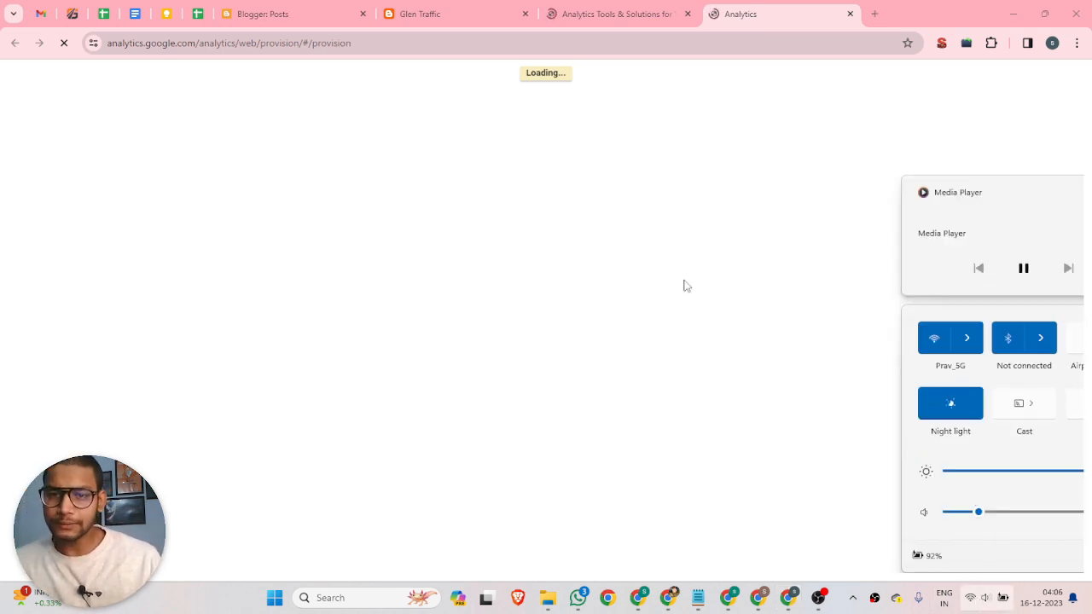
{"action": "left_click", "coordinate": [500, 299]}
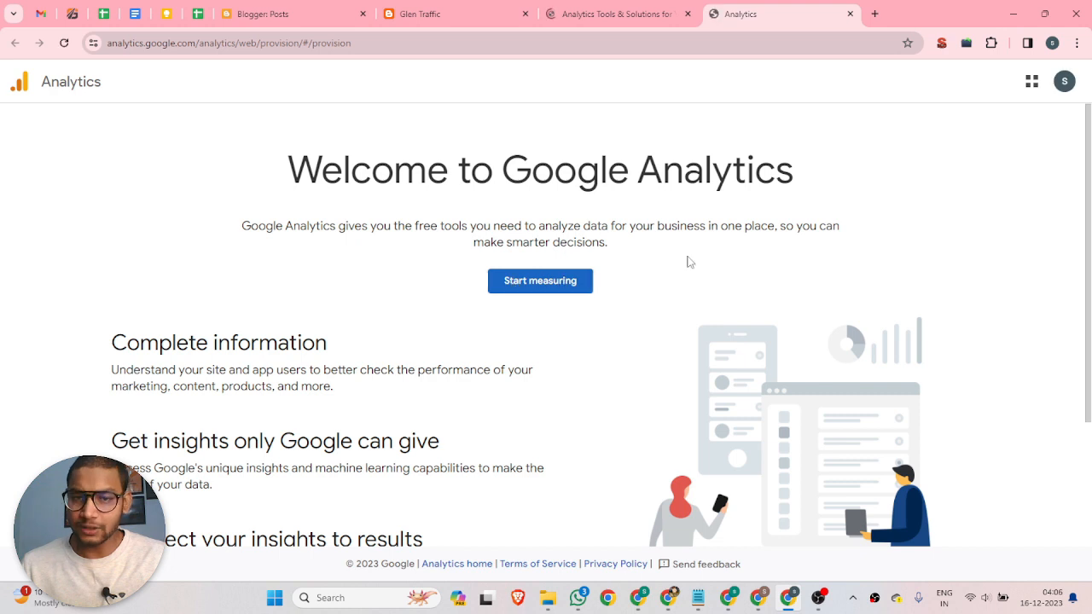
Start measuring with a new Analytics account and name it "Glen Traffic Blogger"
{"action": "left_click", "coordinate": [529, 283]}
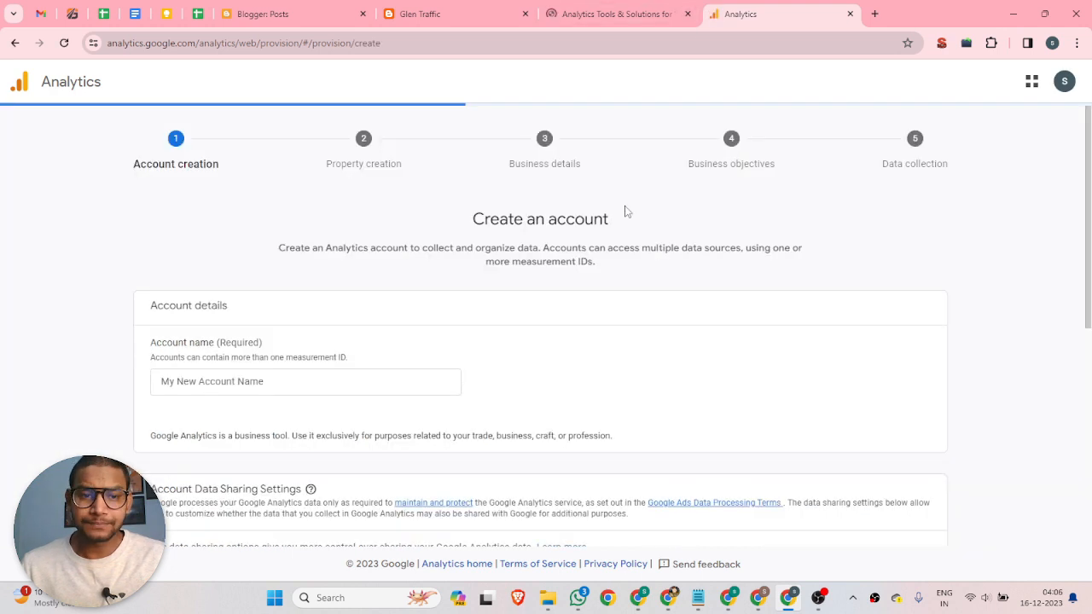
{"action": "left_click", "coordinate": [243, 383]}
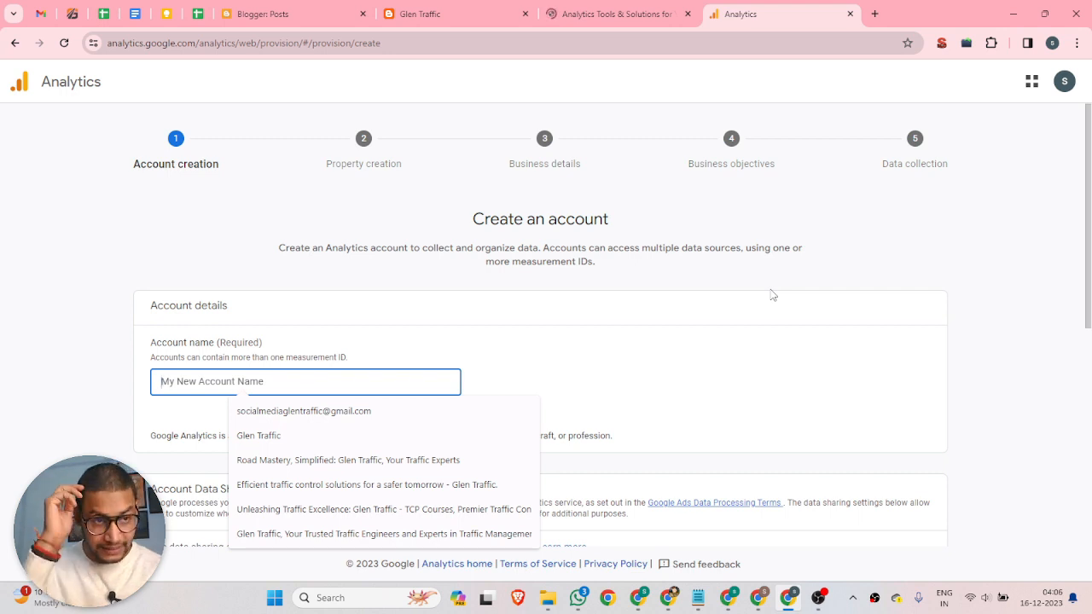
{"action": "type", "text": "TG"}
{"action": "key", "text": "BackSpace"}
{"action": "key", "text": "BackSpace"}
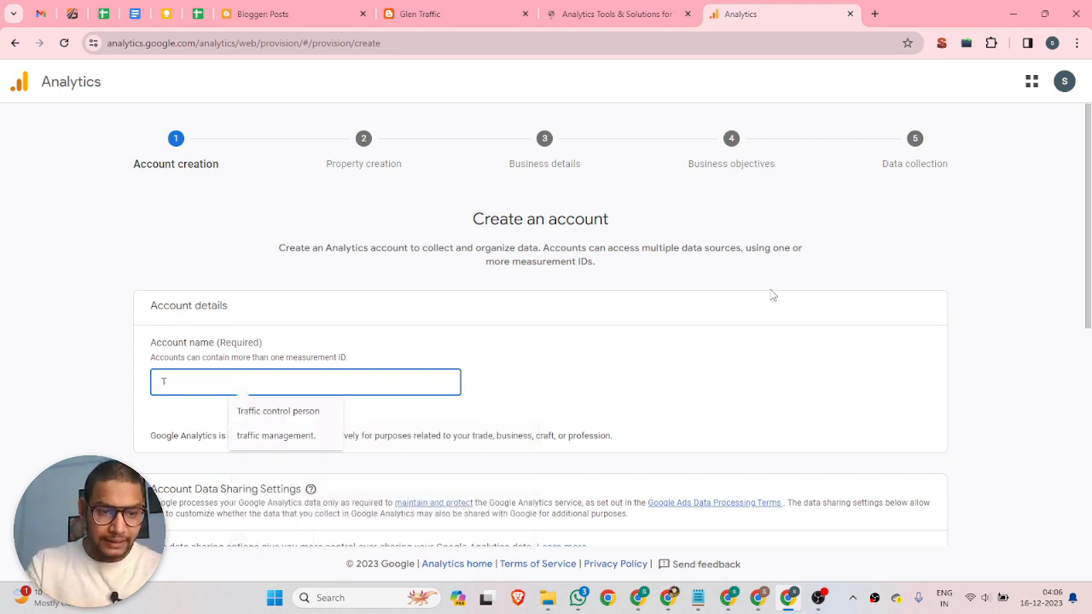
{"action": "type", "text": "Glen "}
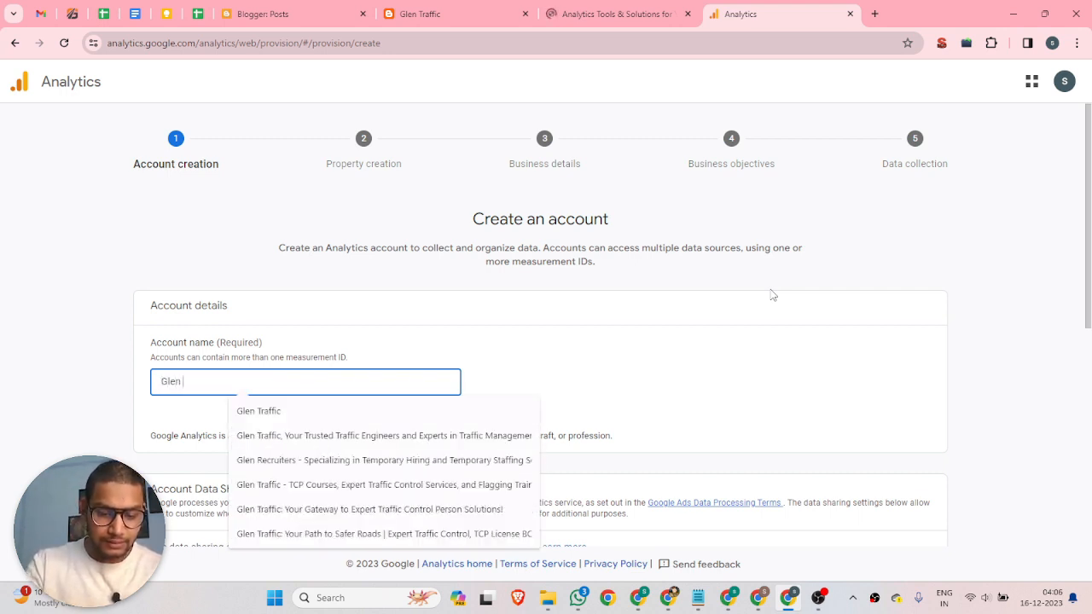
{"action": "type", "text": "Traffic O"}
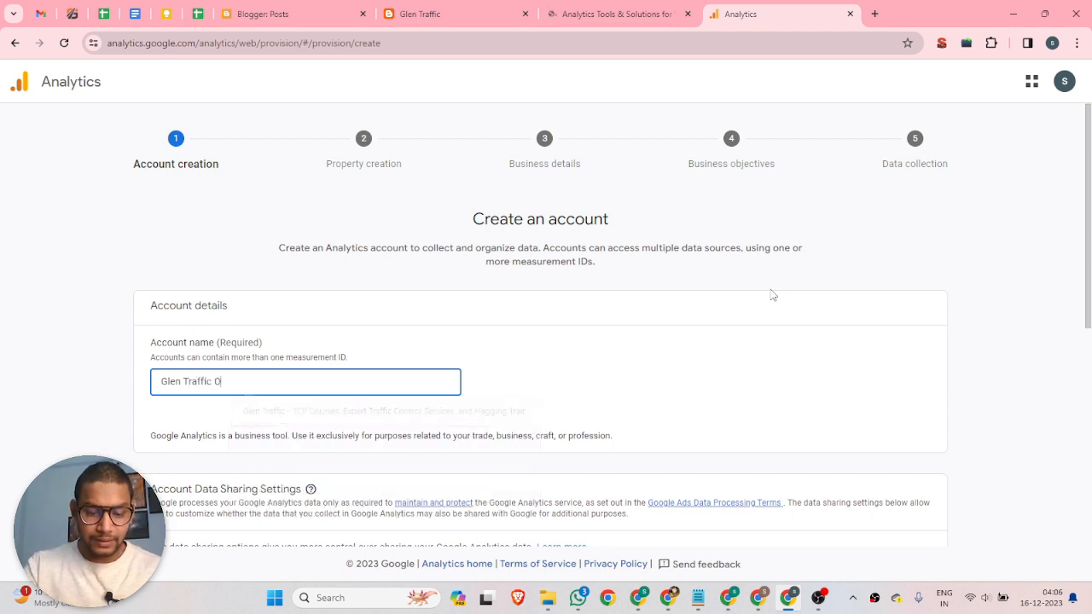
{"action": "type", "text": "ff Pag"}
{"action": "key", "text": "BackSpace"}
{"action": "key", "text": "BackSpace"}
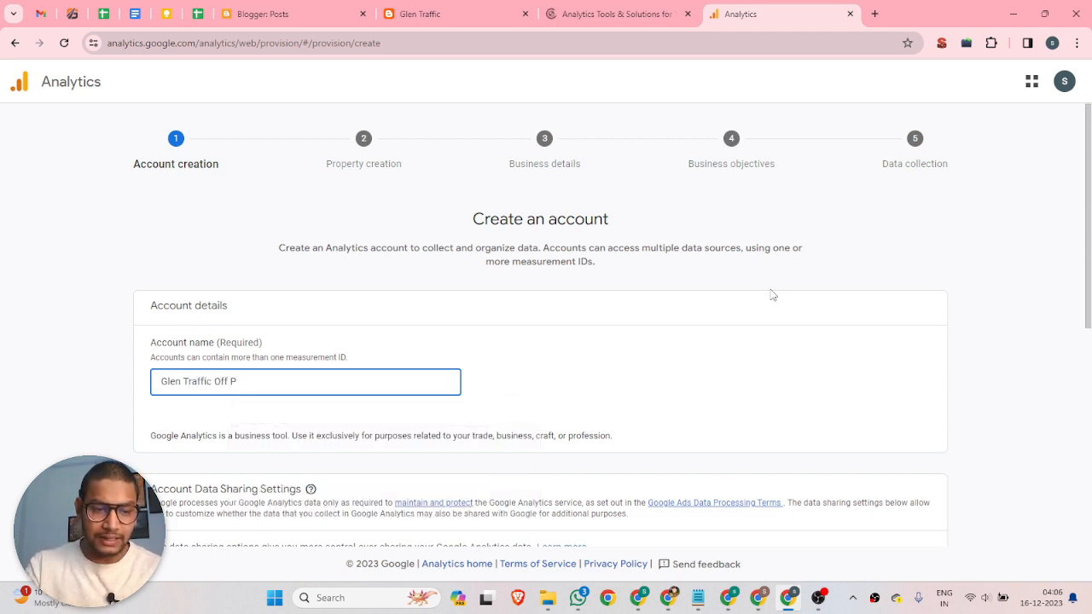
{"action": "key", "text": "BackSpace"}
{"action": "type", "text": "Blogger"}
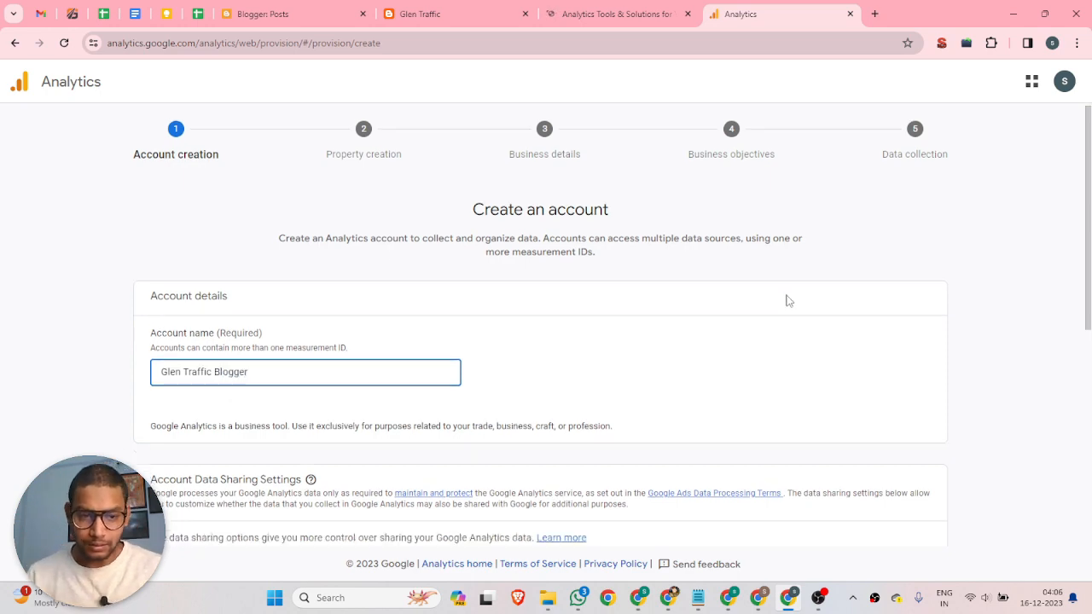
Enable data sharing for Google products & services and continue to property creation
{"action": "scroll", "coordinate": [785, 299], "scroll_direction": "down", "scroll_amount": 4}
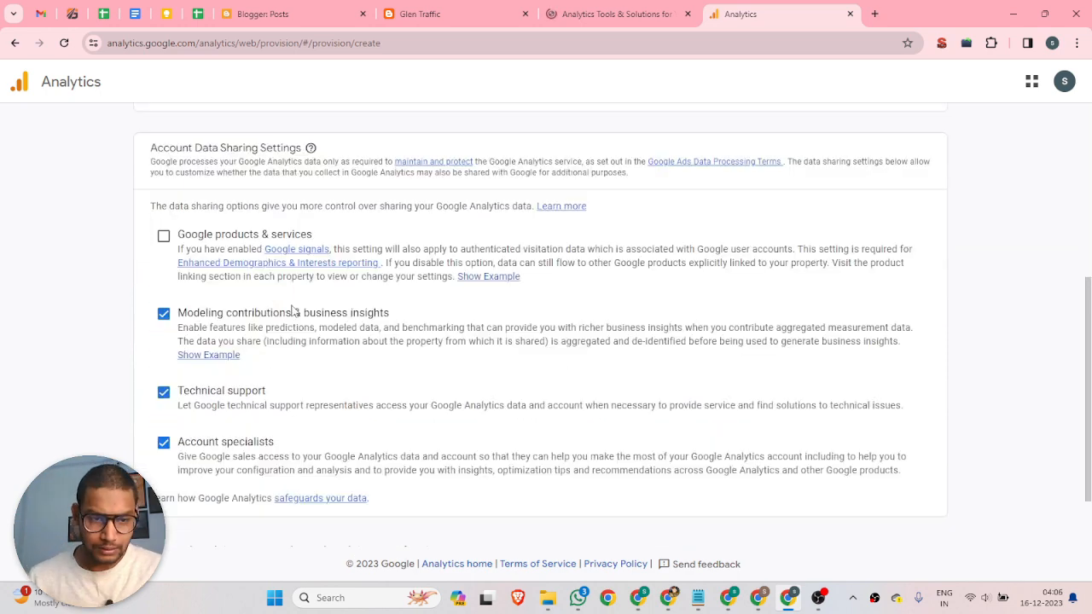
{"action": "scroll", "coordinate": [234, 299], "scroll_direction": "down", "scroll_amount": 1}
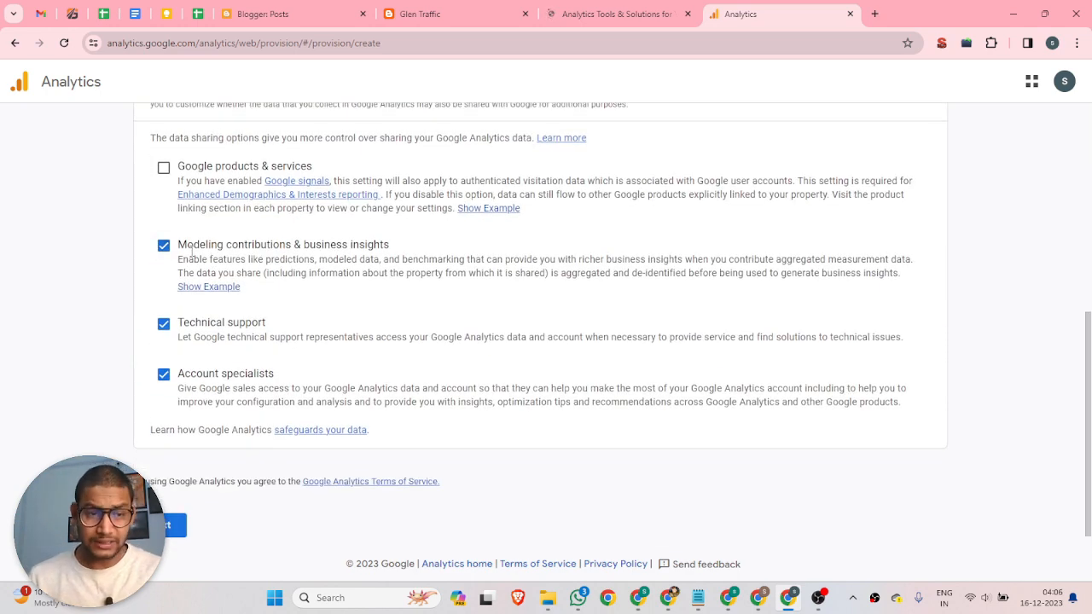
{"action": "left_click", "coordinate": [164, 168]}
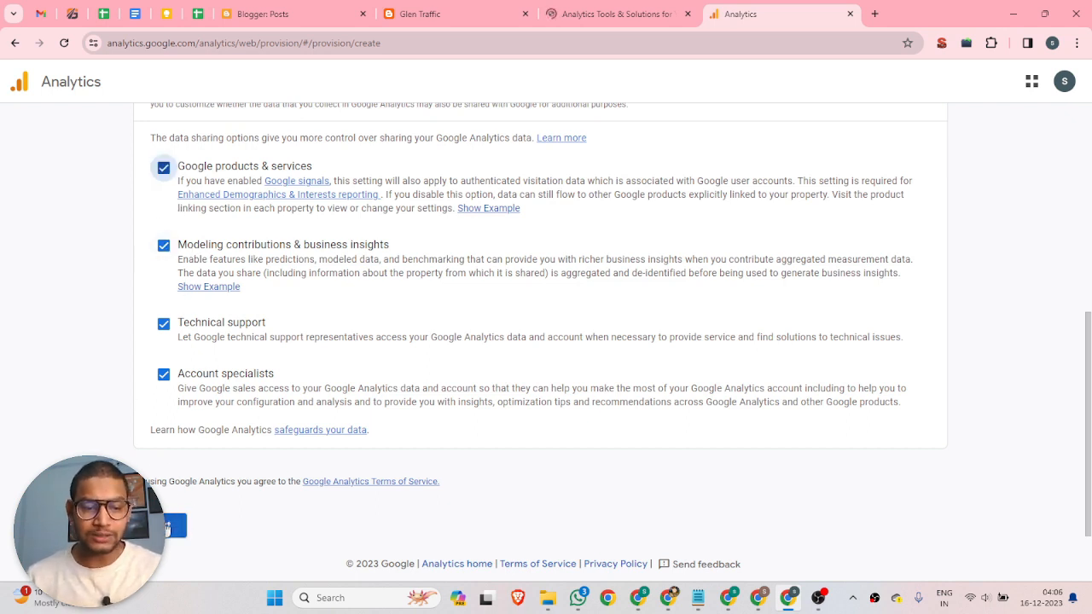
{"action": "left_click", "coordinate": [168, 527]}
Name the property "Glen Traffic" and set its reporting time zone country to Canada
{"action": "left_click", "coordinate": [373, 364]}
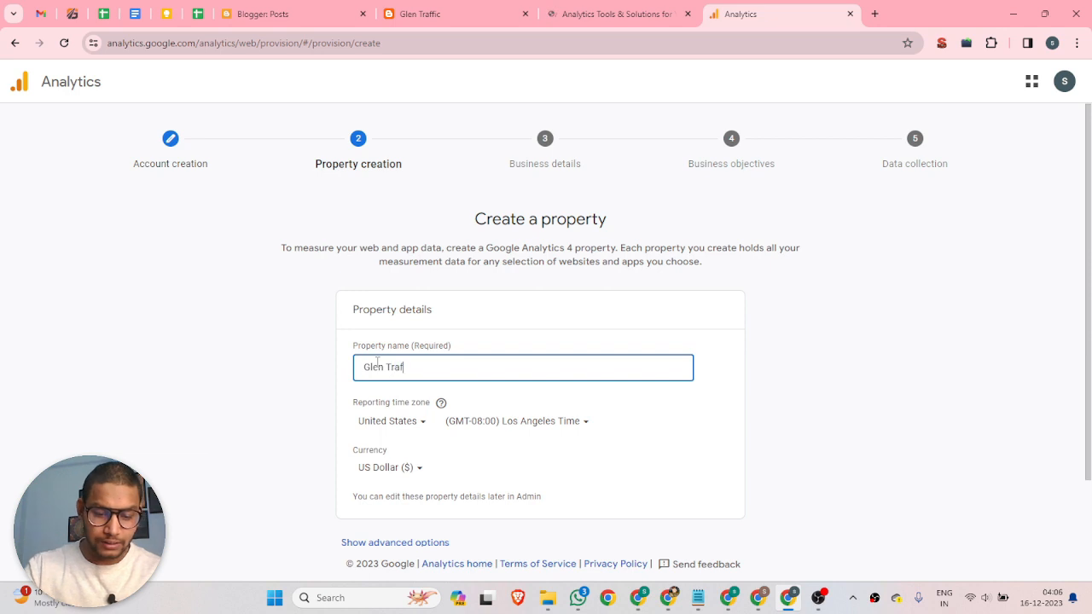
{"action": "left_click", "coordinate": [408, 423]}
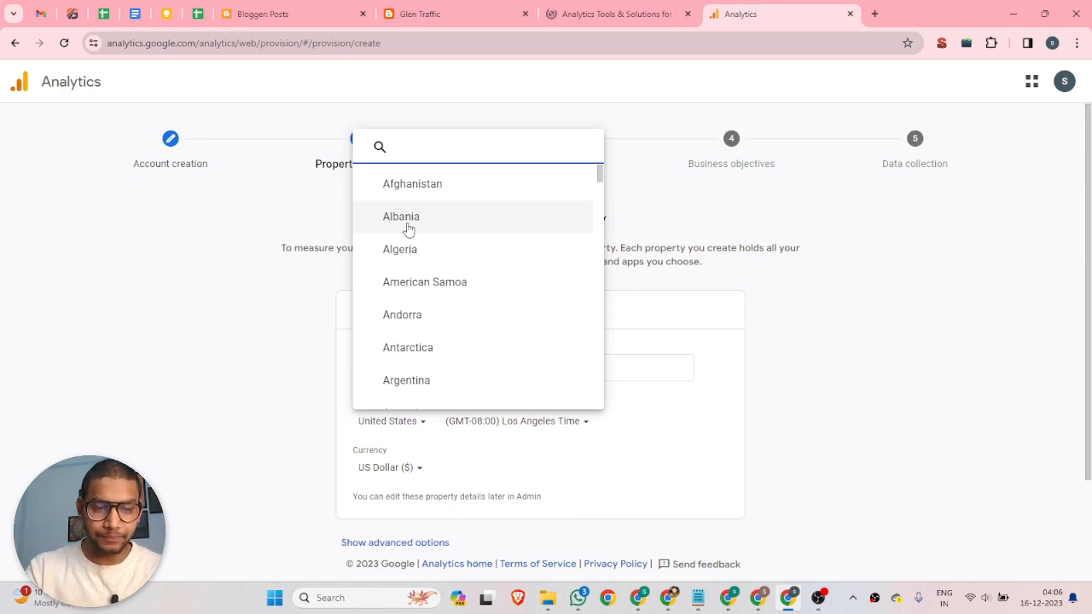
{"action": "type", "text": "cana"}
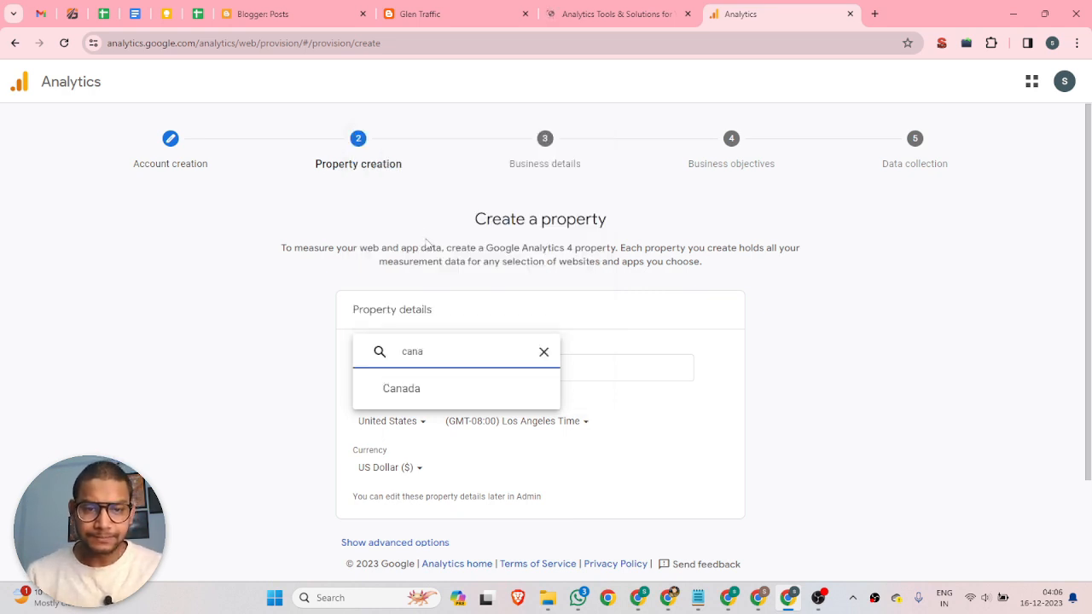
{"action": "left_click", "coordinate": [419, 393]}
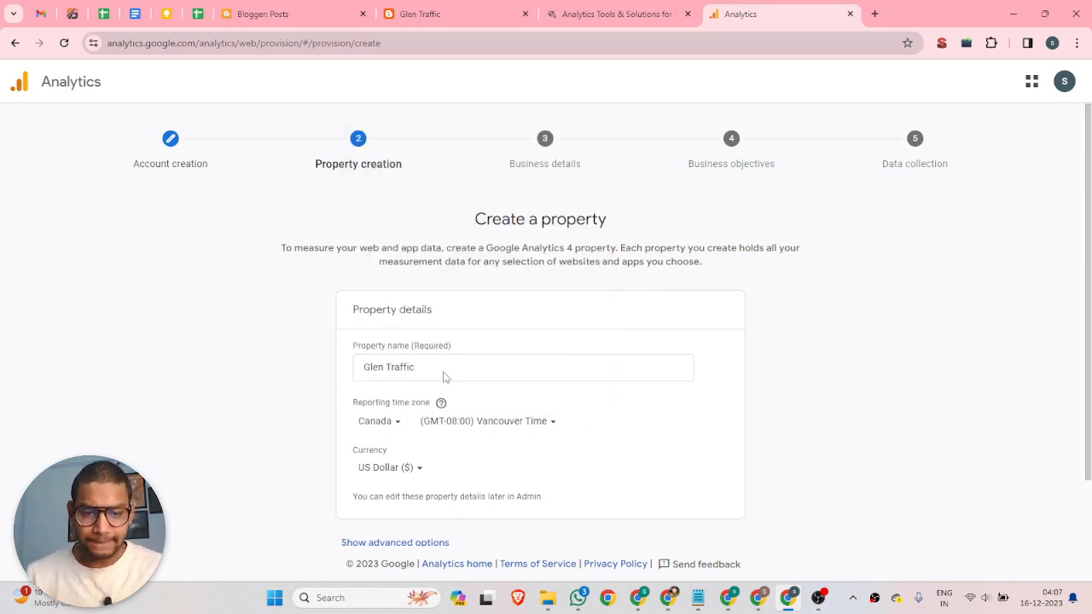
Set the property's currency to Canadian Dollar ($), check the advanced options, and continue to the business details
{"action": "scroll", "coordinate": [409, 462], "scroll_direction": "down", "scroll_amount": 1}
{"action": "left_click", "coordinate": [406, 466]}
{"action": "left_click", "coordinate": [400, 466]}
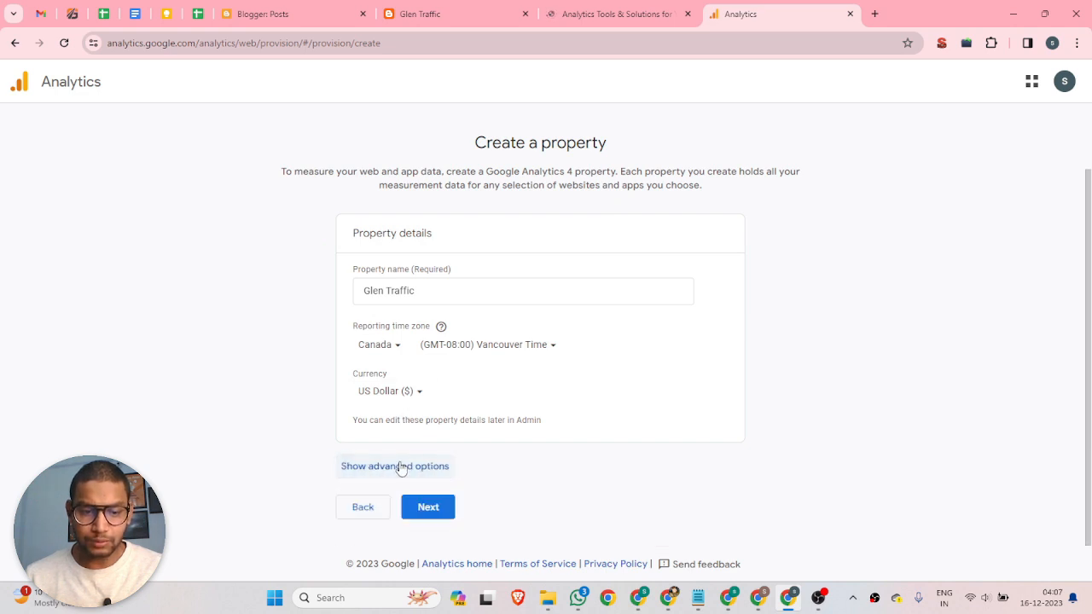
{"action": "left_click", "coordinate": [397, 389]}
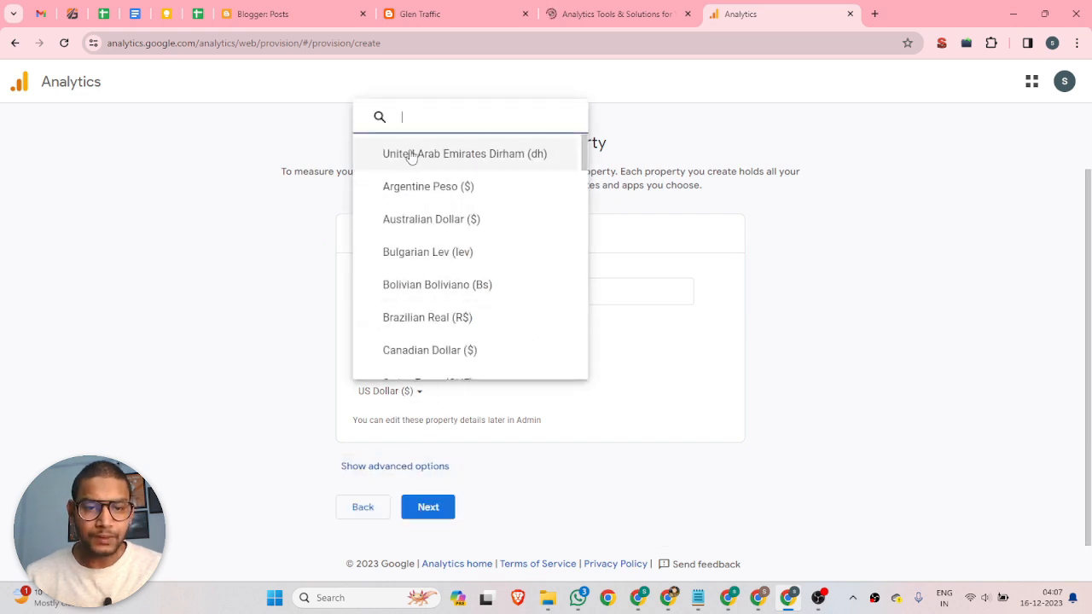
{"action": "left_click", "coordinate": [439, 350]}
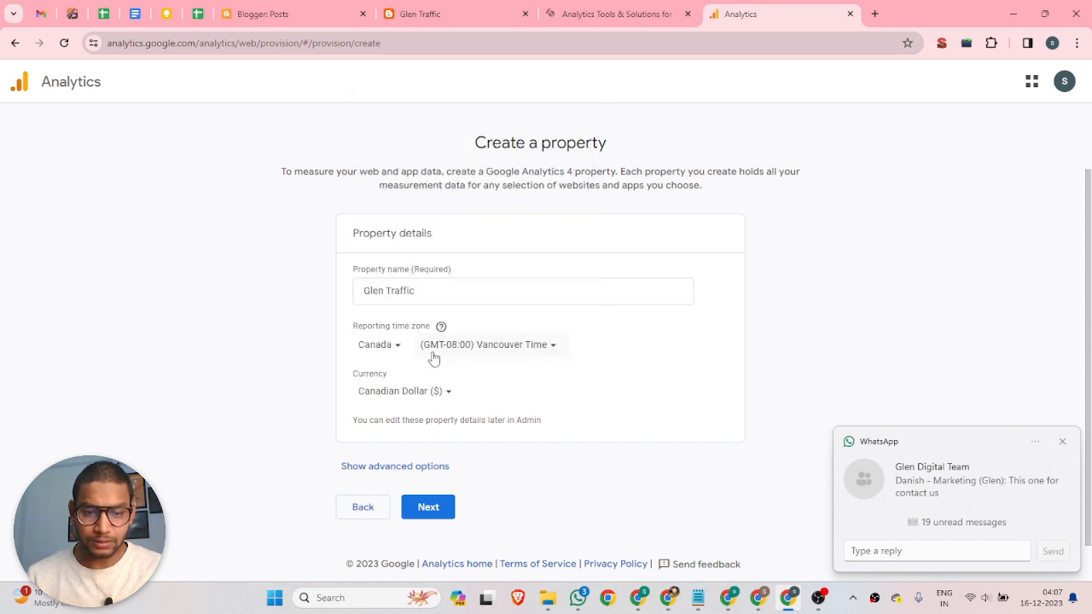
{"action": "left_click", "coordinate": [435, 465]}
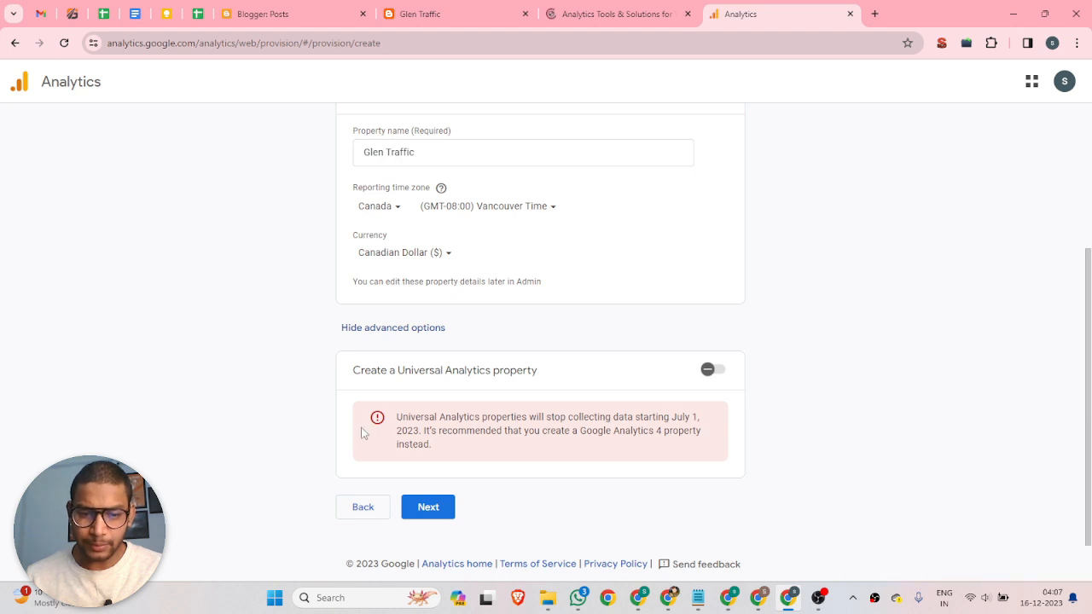
{"action": "left_click", "coordinate": [435, 509]}
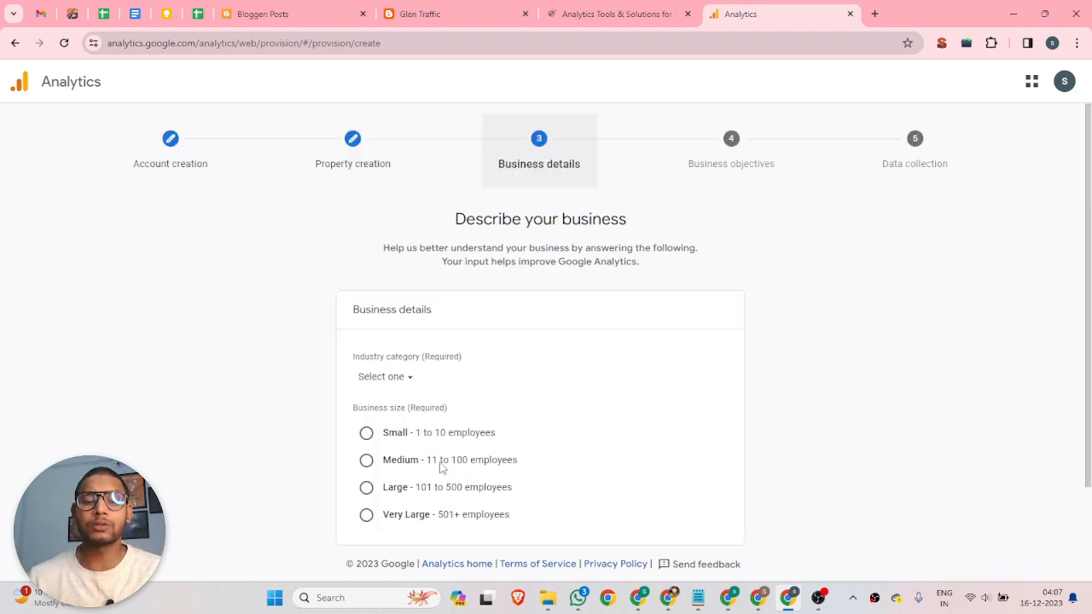
Set the industry category to Other Business Activity and the business size to Large (101 to 500 employees), and continue to the business objectives
{"action": "scroll", "coordinate": [410, 358], "scroll_direction": "down", "scroll_amount": 2}
{"action": "left_click", "coordinate": [410, 314]}
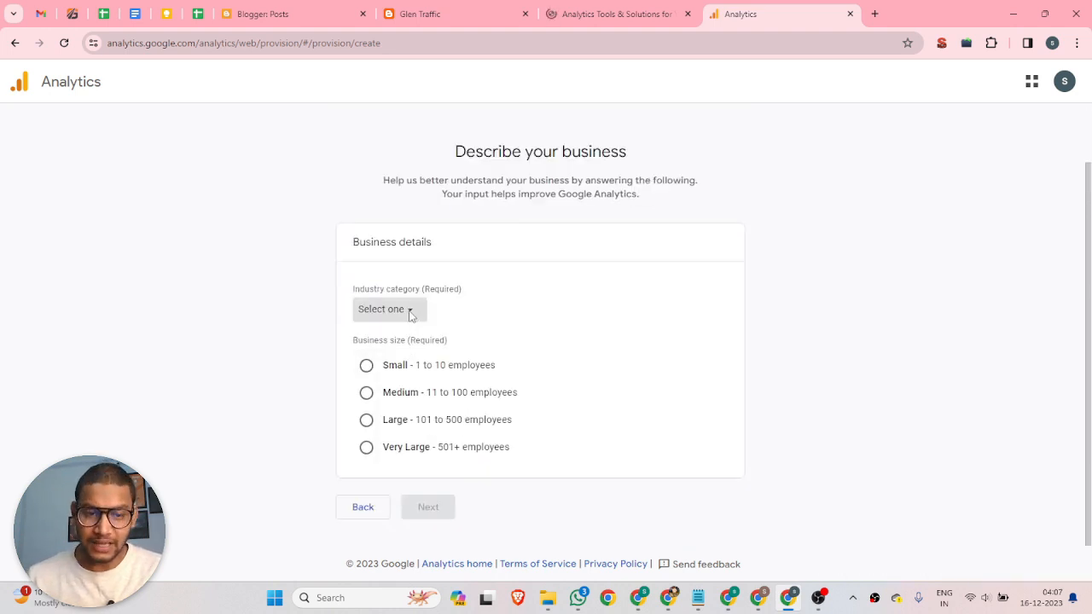
{"action": "scroll", "coordinate": [426, 427], "scroll_direction": "down", "scroll_amount": 1}
{"action": "scroll", "coordinate": [430, 444], "scroll_direction": "down", "scroll_amount": 6}
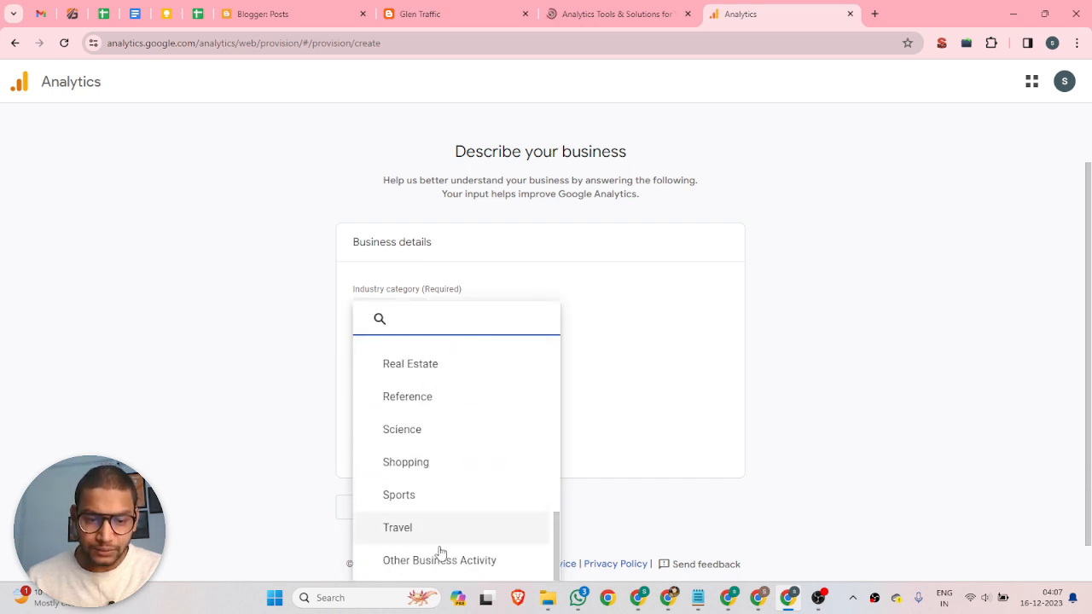
{"action": "scroll", "coordinate": [439, 545], "scroll_direction": "up", "scroll_amount": 1}
{"action": "scroll", "coordinate": [439, 546], "scroll_direction": "down", "scroll_amount": 1}
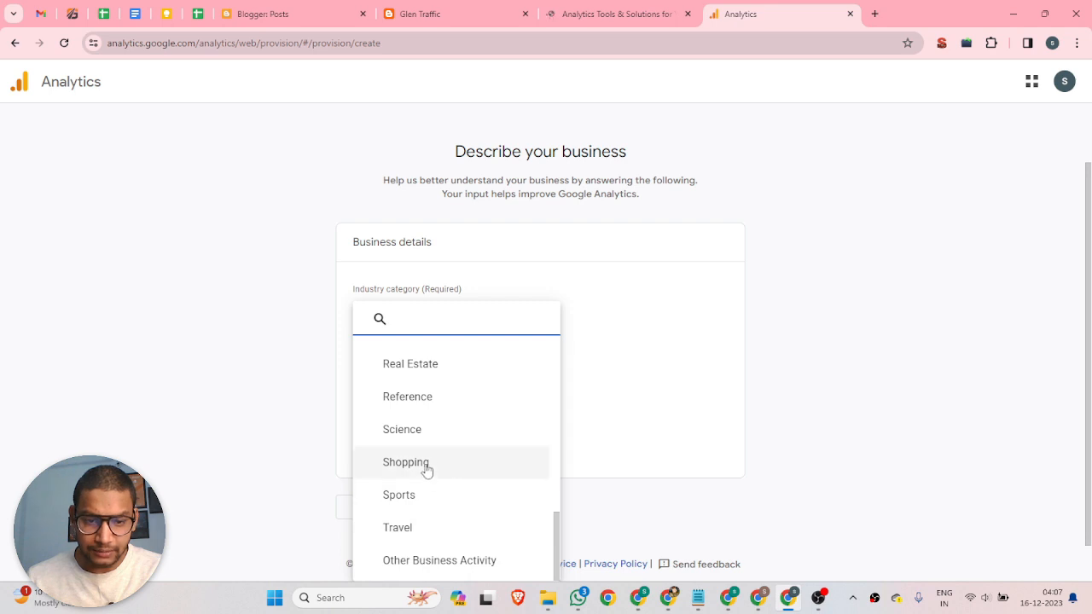
{"action": "scroll", "coordinate": [435, 447], "scroll_direction": "up", "scroll_amount": 1}
{"action": "scroll", "coordinate": [437, 441], "scroll_direction": "up", "scroll_amount": 2}
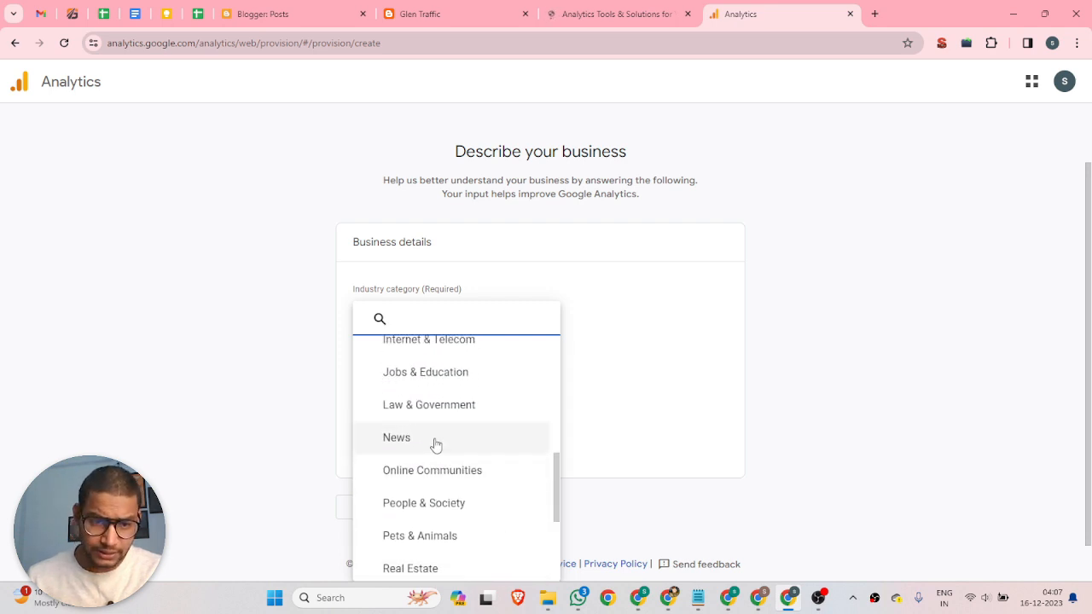
{"action": "scroll", "coordinate": [426, 416], "scroll_direction": "up", "scroll_amount": 1}
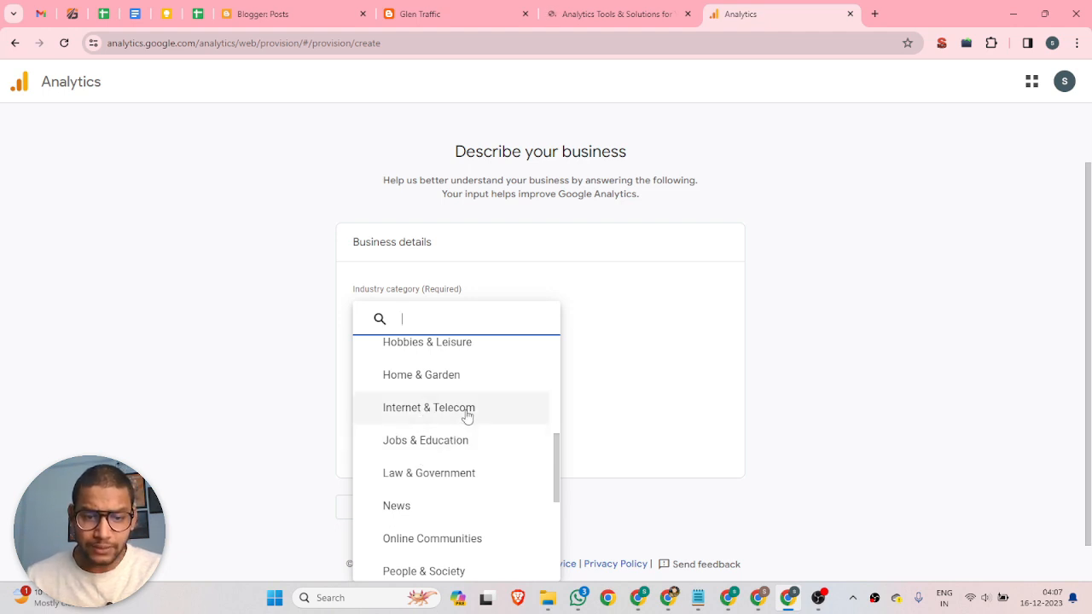
{"action": "scroll", "coordinate": [465, 415], "scroll_direction": "up", "scroll_amount": 1}
{"action": "scroll", "coordinate": [467, 415], "scroll_direction": "down", "scroll_amount": 5}
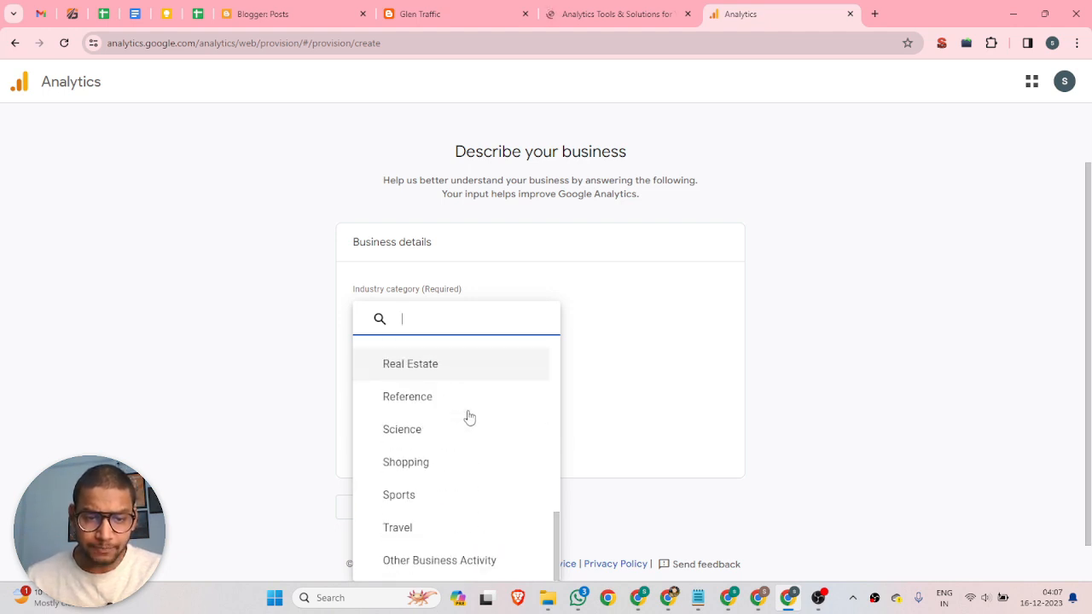
{"action": "left_click", "coordinate": [458, 559]}
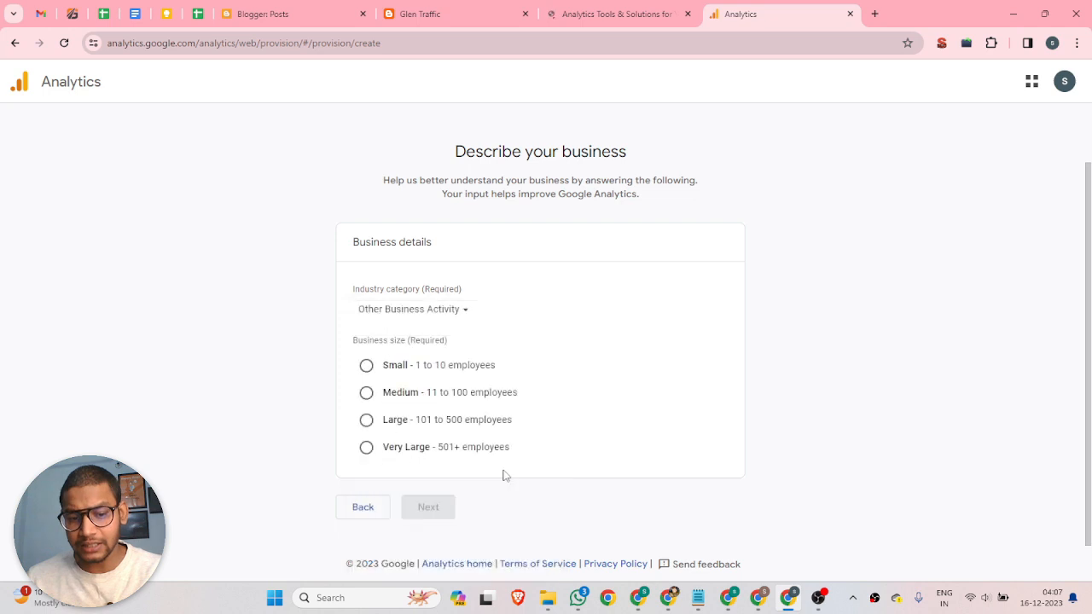
{"action": "left_click", "coordinate": [366, 422]}
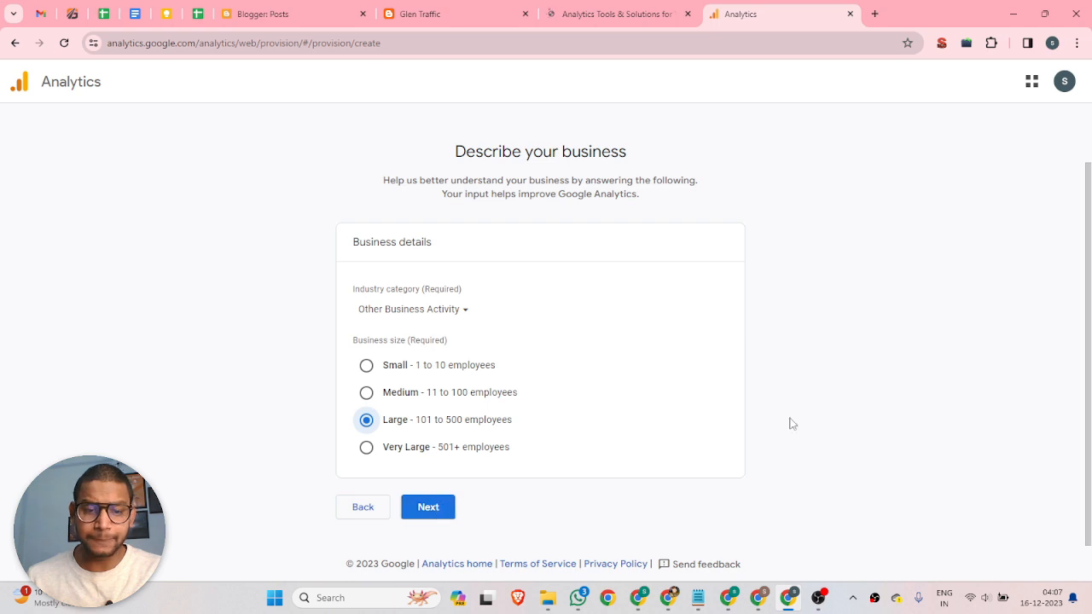
{"action": "left_click", "coordinate": [431, 509]}
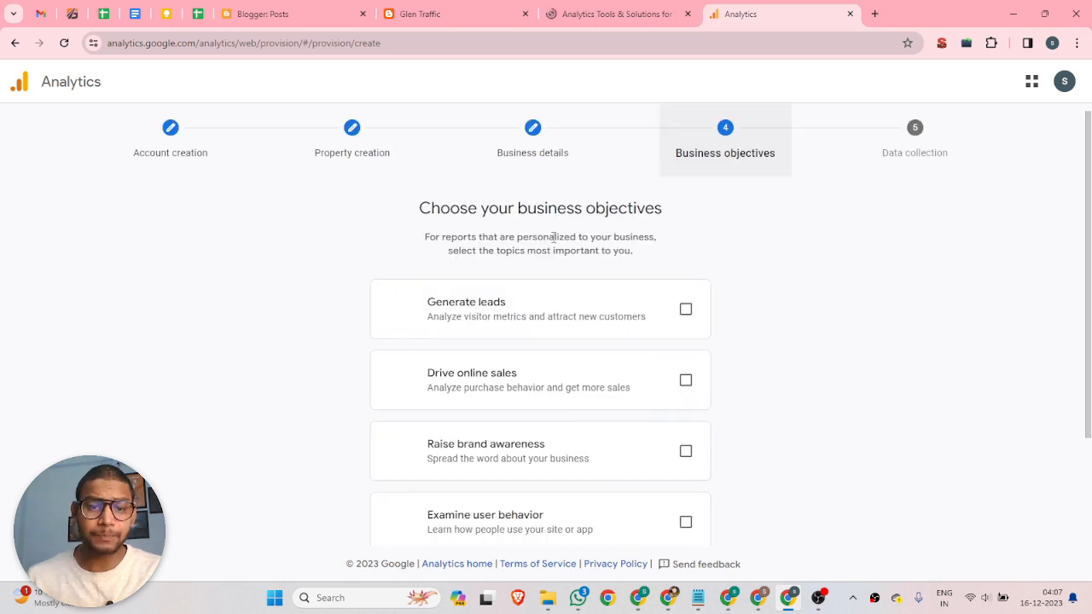
{"action": "left_click", "coordinate": [685, 309]}
{"action": "left_click", "coordinate": [686, 380]}
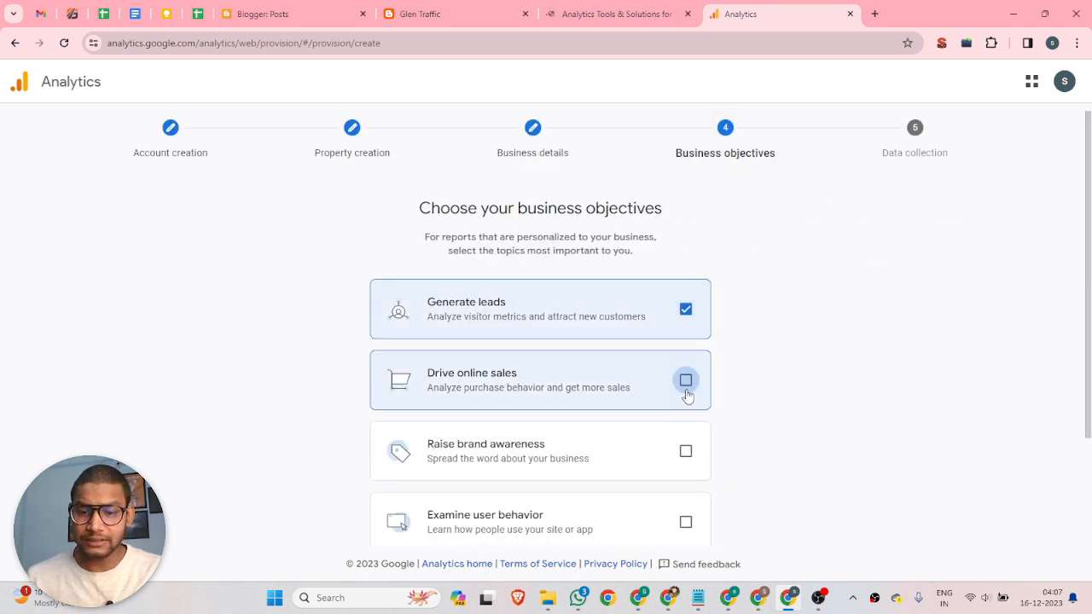
{"action": "left_click", "coordinate": [686, 450]}
{"action": "scroll", "coordinate": [717, 341], "scroll_direction": "down", "scroll_amount": 2}
{"action": "left_click", "coordinate": [682, 387]}
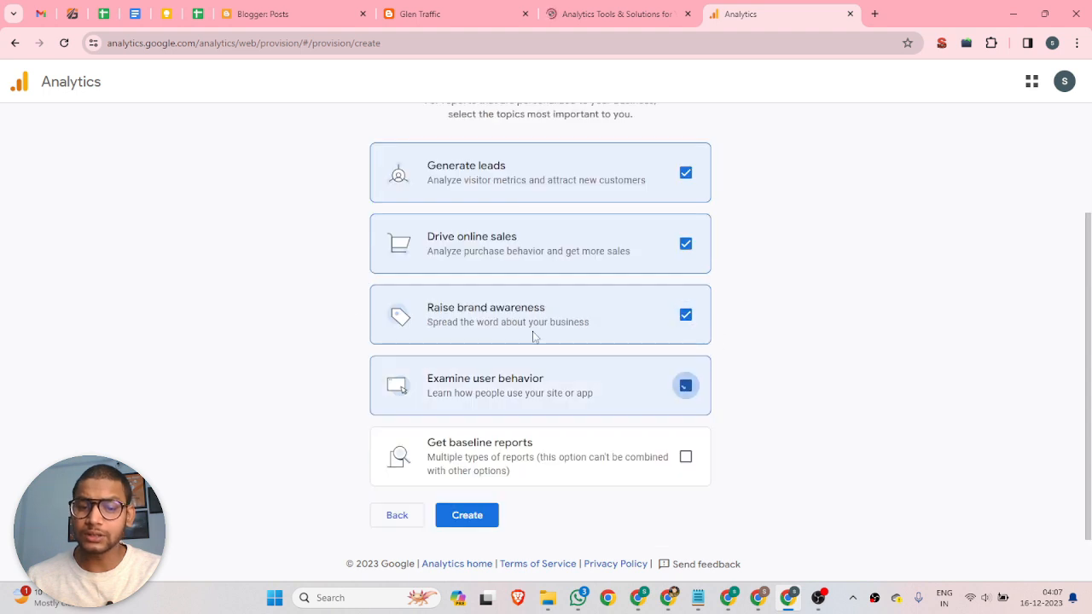
{"action": "scroll", "coordinate": [563, 393], "scroll_direction": "down", "scroll_amount": 1}
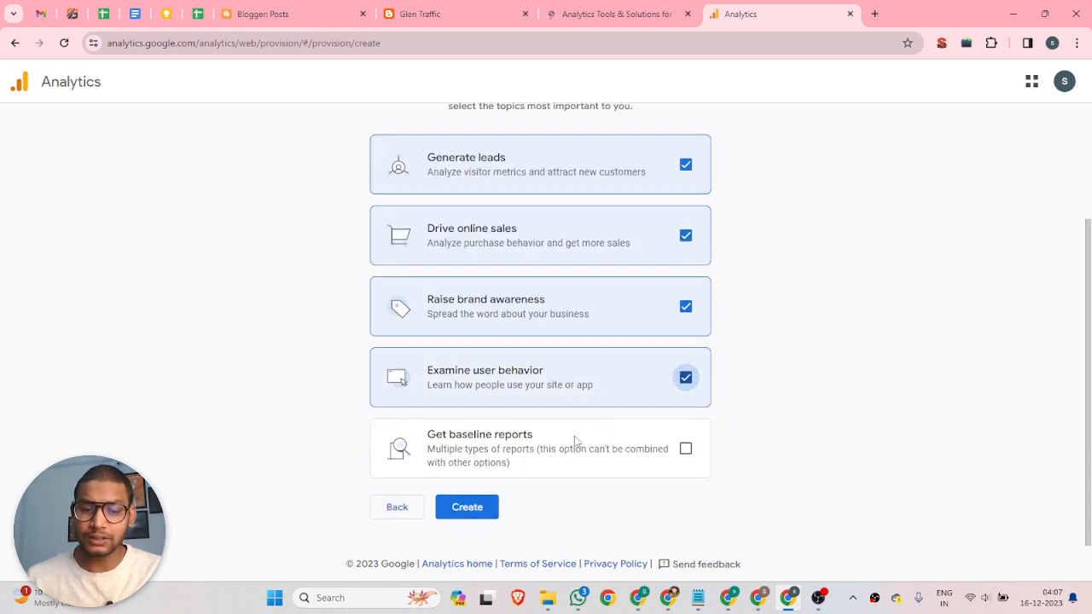
{"action": "left_click", "coordinate": [686, 450]}
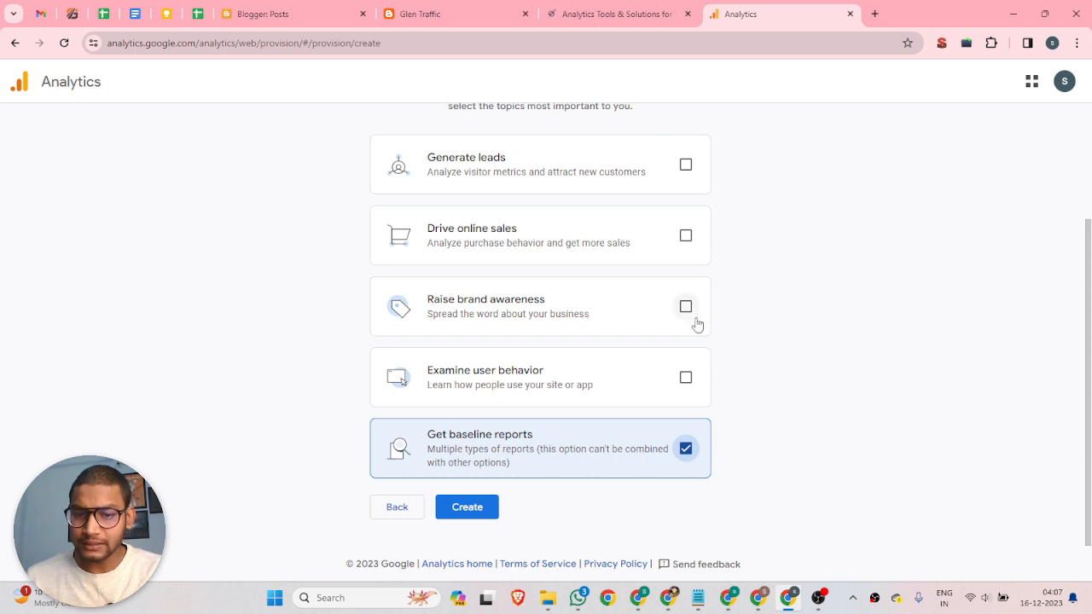
Select Generate leads, Drive online sales, Raise brand awareness and Examine user behavior as the business objectives, and submit them for creation
{"action": "left_click", "coordinate": [685, 162]}
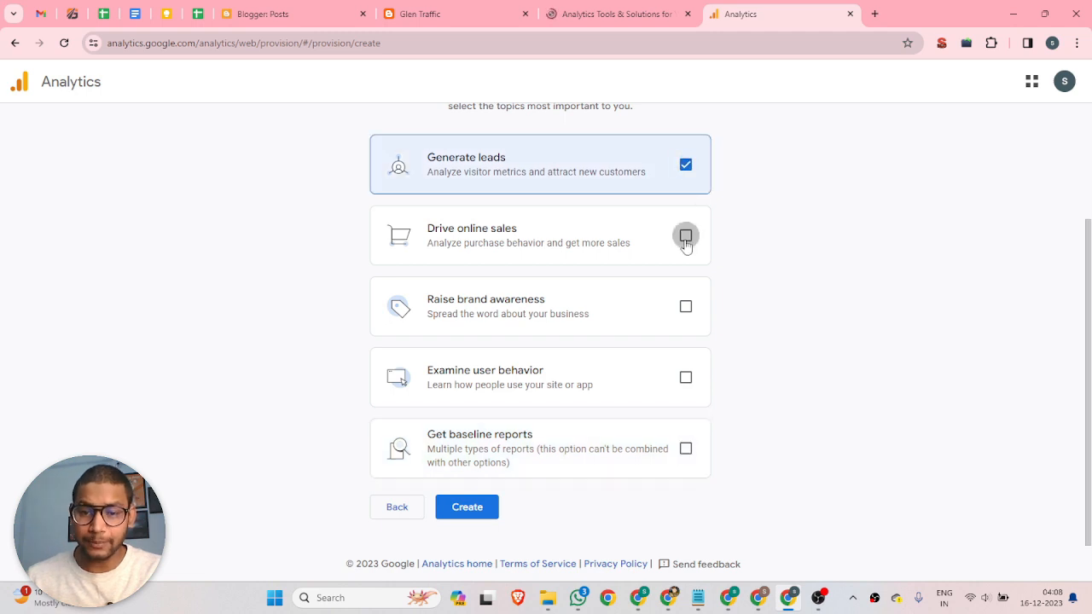
{"action": "left_click", "coordinate": [685, 236]}
{"action": "left_click", "coordinate": [685, 306]}
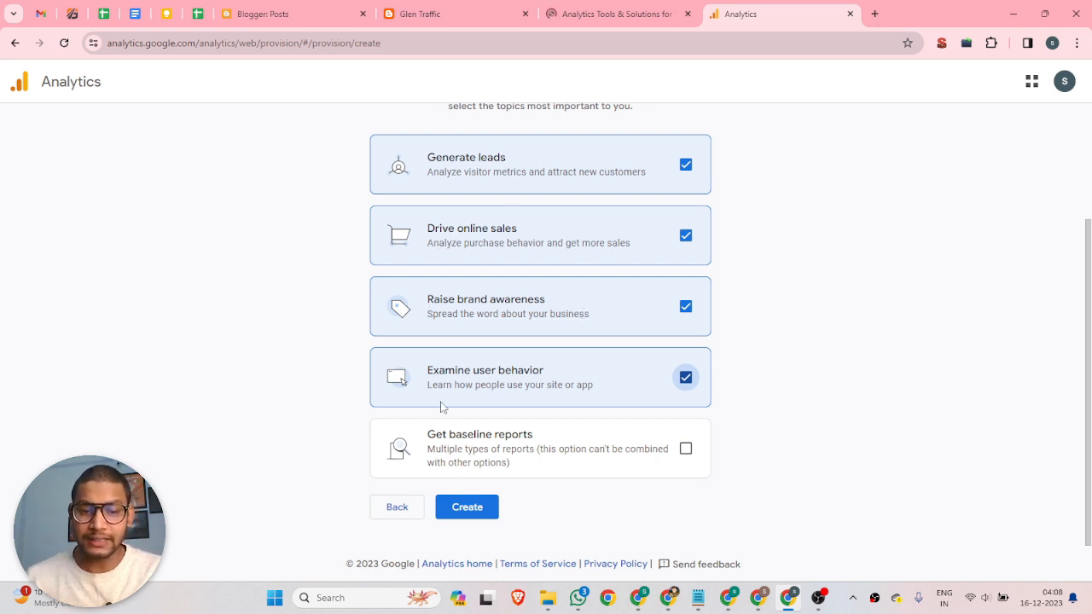
{"action": "left_click", "coordinate": [471, 509]}
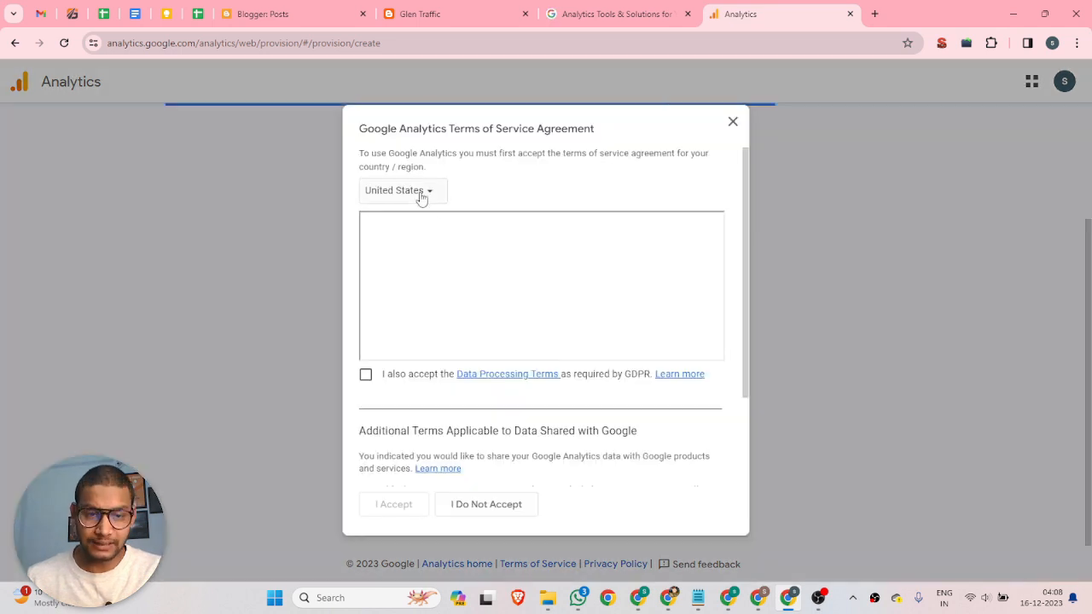
{"action": "left_click", "coordinate": [422, 195]}
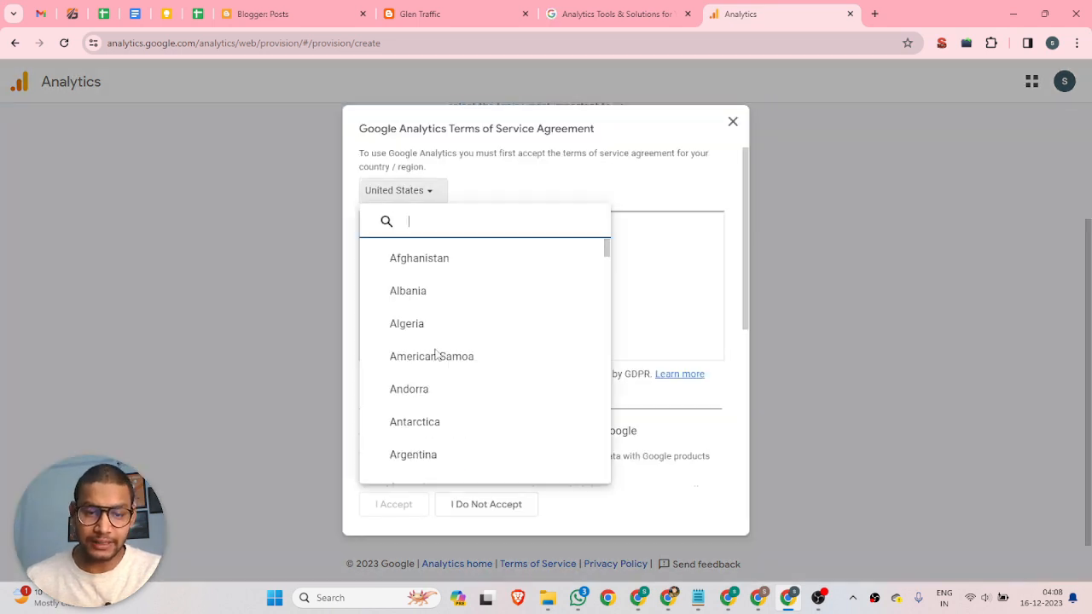
{"action": "type", "text": "can"}
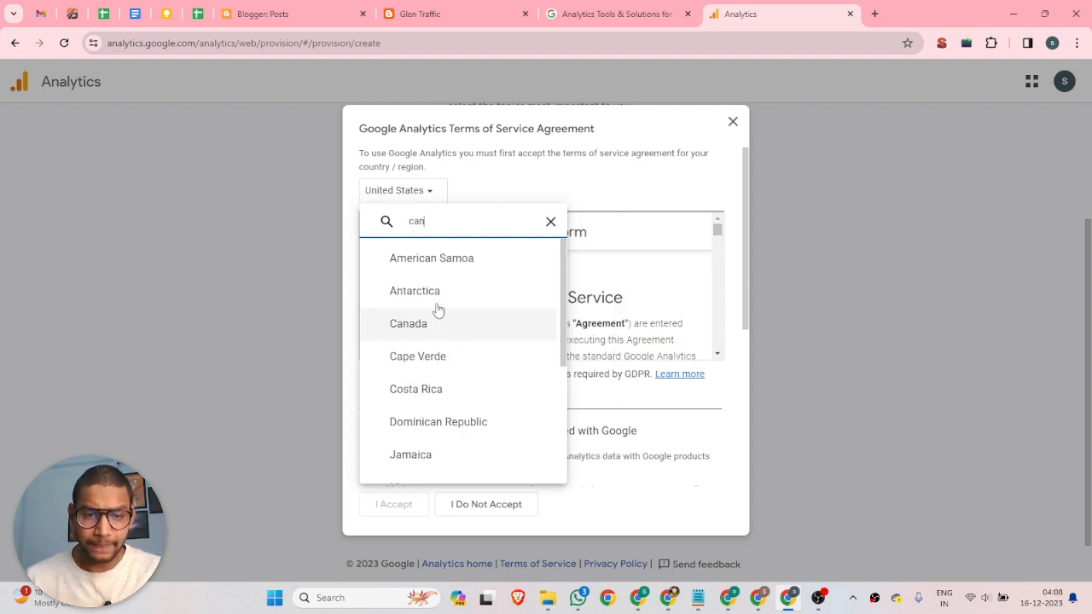
{"action": "left_click", "coordinate": [435, 315]}
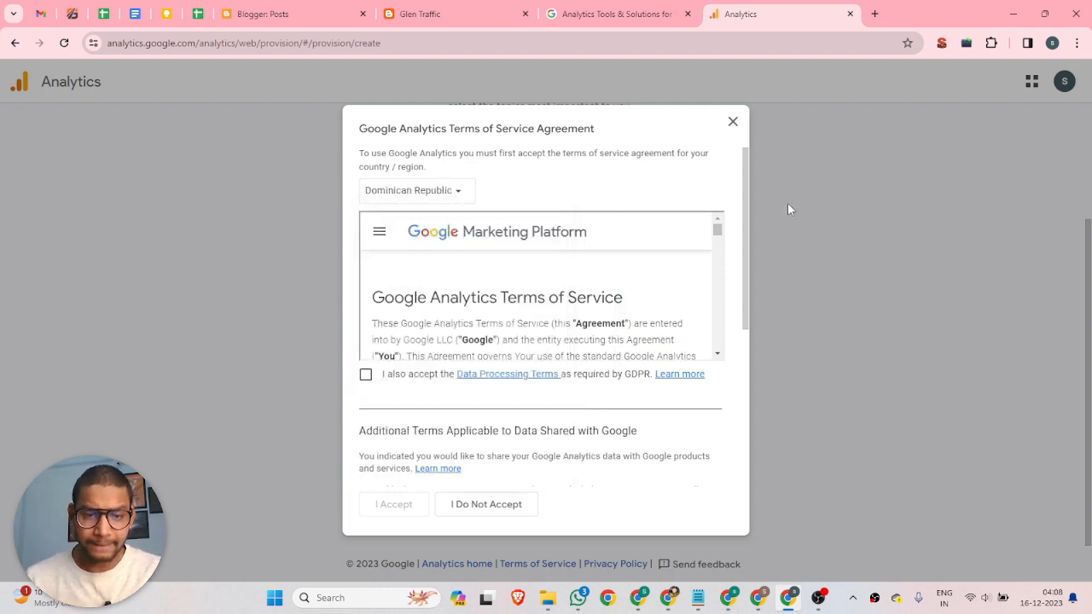
Accept the GDPR Data Processing Terms and set the country of the Terms of Service Agreement to Canada
{"action": "left_click", "coordinate": [366, 373]}
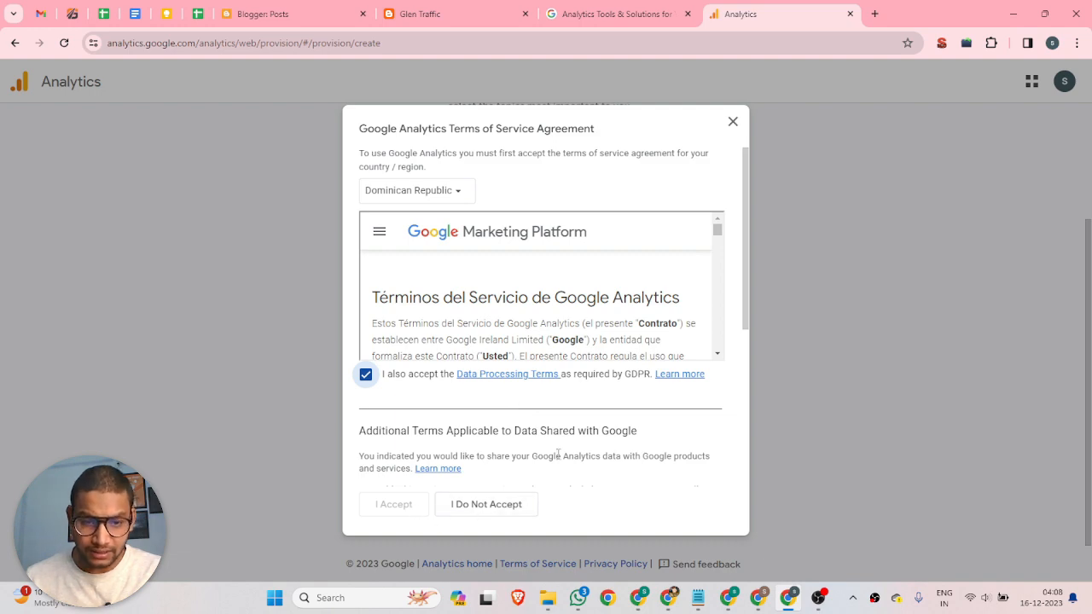
{"action": "scroll", "coordinate": [600, 255], "scroll_direction": "down", "scroll_amount": 1}
{"action": "scroll", "coordinate": [600, 255], "scroll_direction": "down", "scroll_amount": 10}
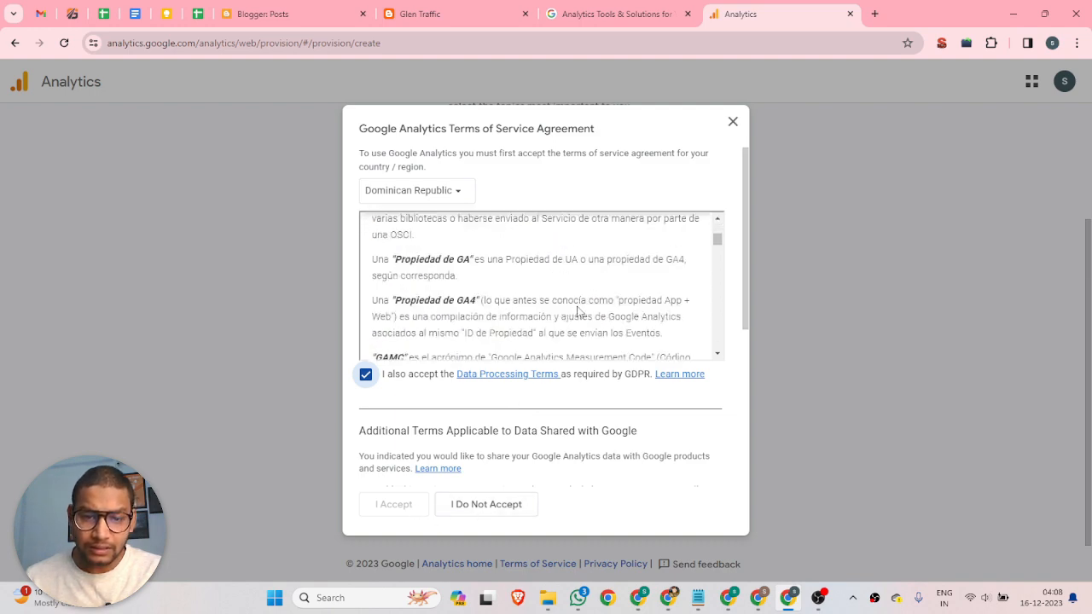
{"action": "left_click", "coordinate": [440, 194]}
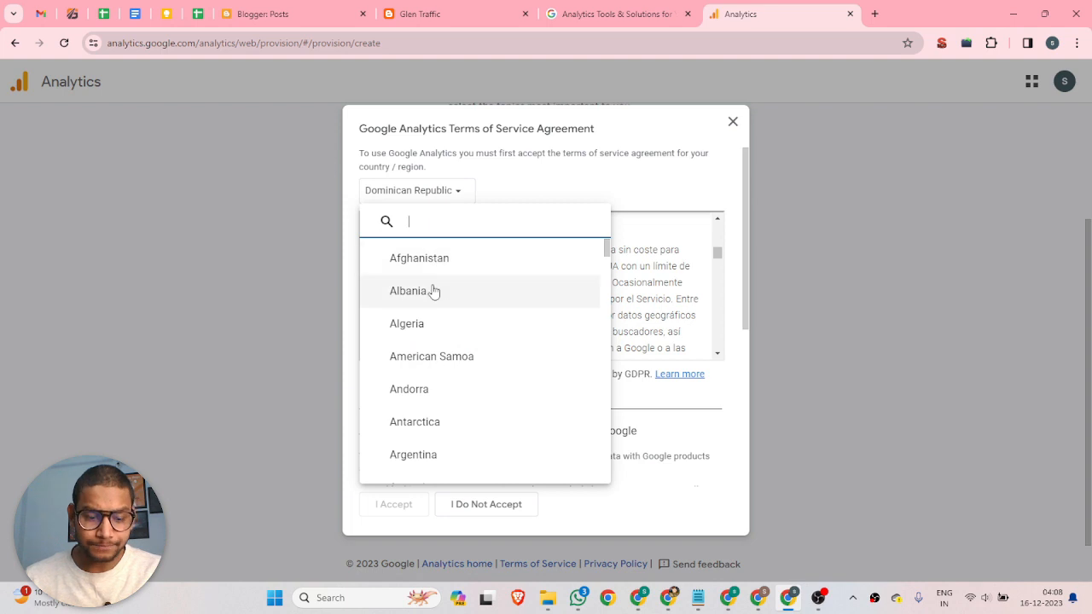
{"action": "type", "text": "can"}
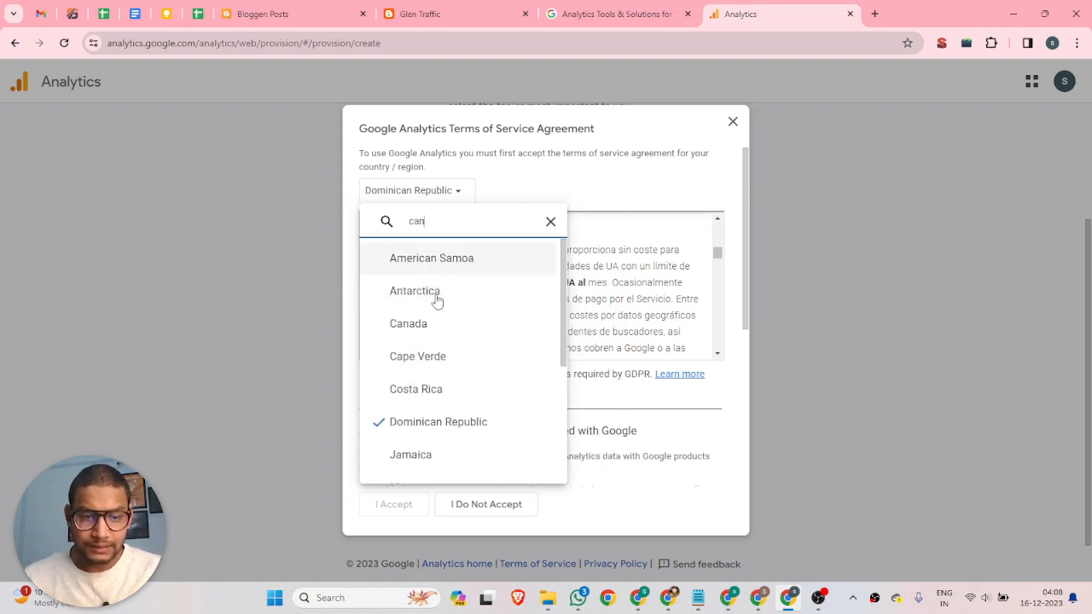
{"action": "left_click", "coordinate": [409, 291]}
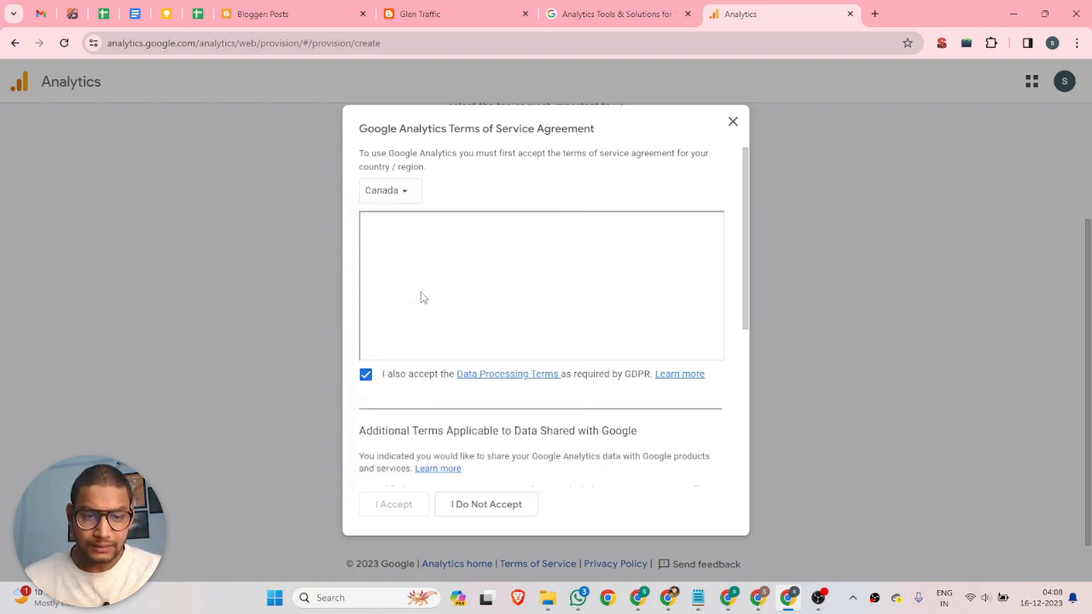
Accept the Measurement Controller-Controller Data Protection Terms and agree to the Google Analytics Terms of Service
{"action": "scroll", "coordinate": [485, 298], "scroll_direction": "down", "scroll_amount": 10}
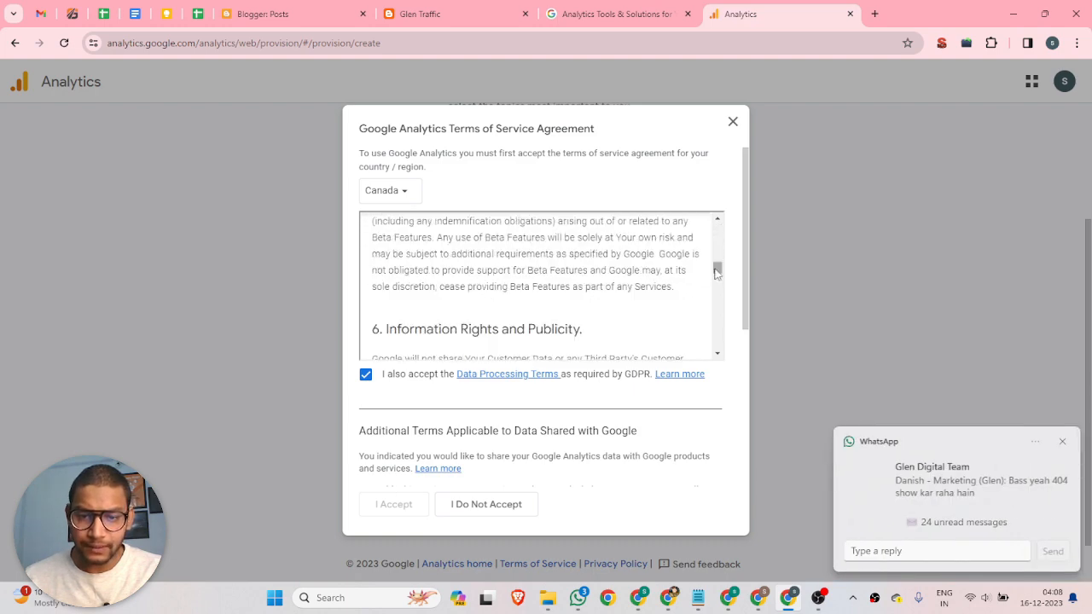
{"action": "left_click_drag", "start_coordinate": [719, 267], "coordinate": [720, 388]}
{"action": "scroll", "coordinate": [663, 363], "scroll_direction": "down", "scroll_amount": 5}
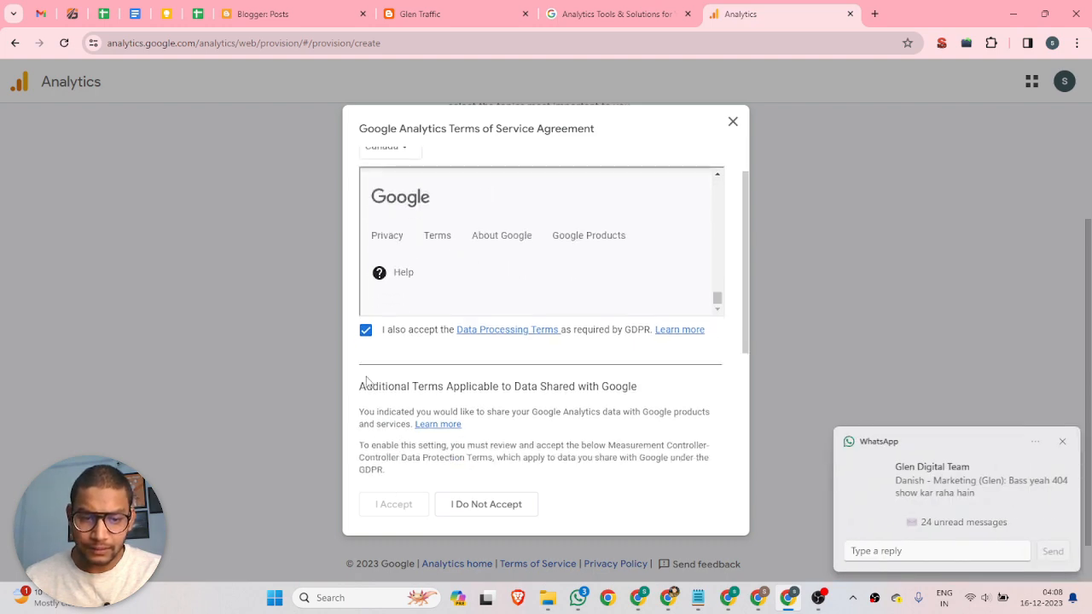
{"action": "left_click", "coordinate": [366, 459]}
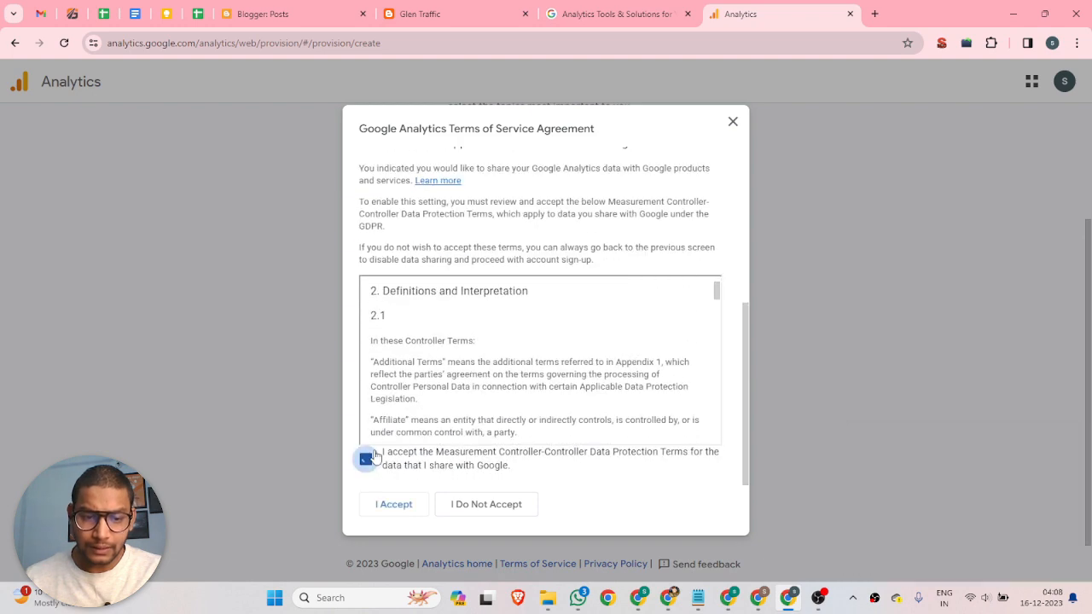
{"action": "left_click", "coordinate": [391, 507]}
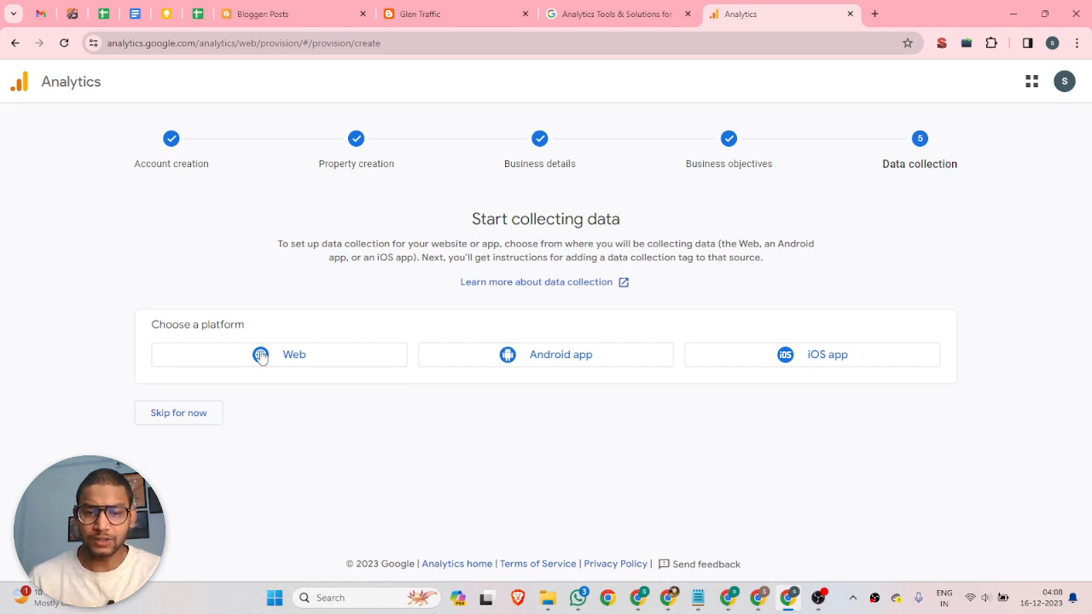
{"action": "left_click", "coordinate": [298, 357]}
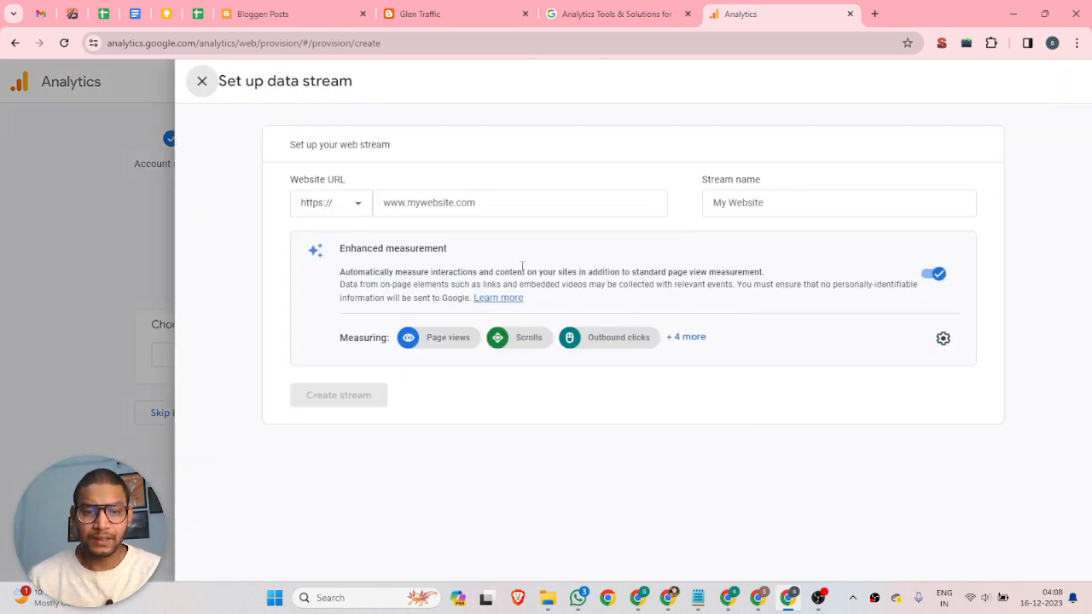
{"action": "left_click", "coordinate": [524, 207]}
{"action": "left_click", "coordinate": [440, 15]}
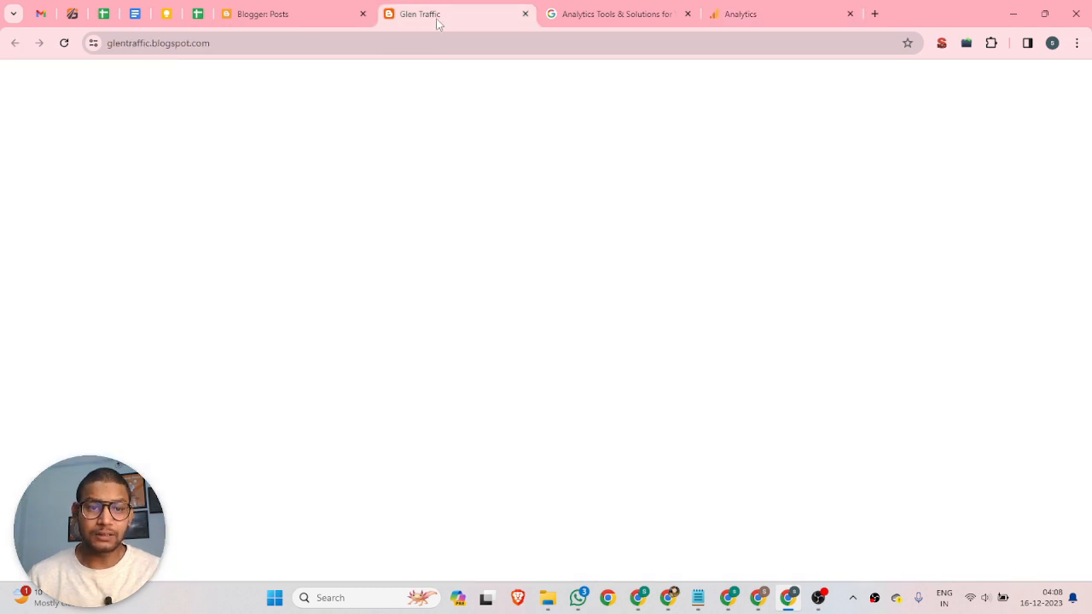
{"action": "left_click", "coordinate": [283, 42]}
{"action": "key", "text": "ctrl+c"}
{"action": "left_click", "coordinate": [768, 14]}
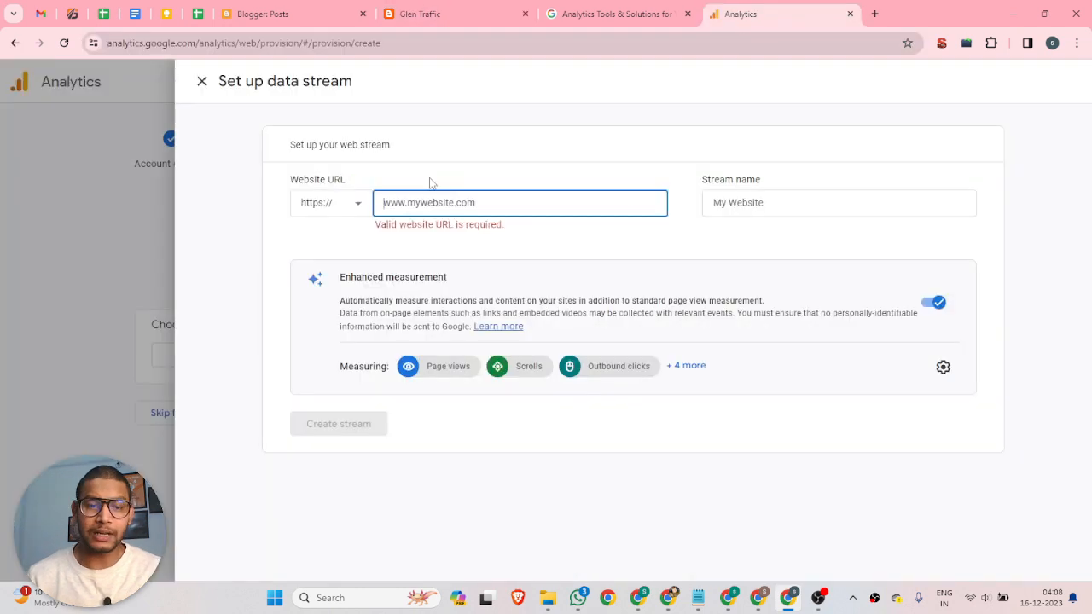
{"action": "key", "text": "ctrl+v"}
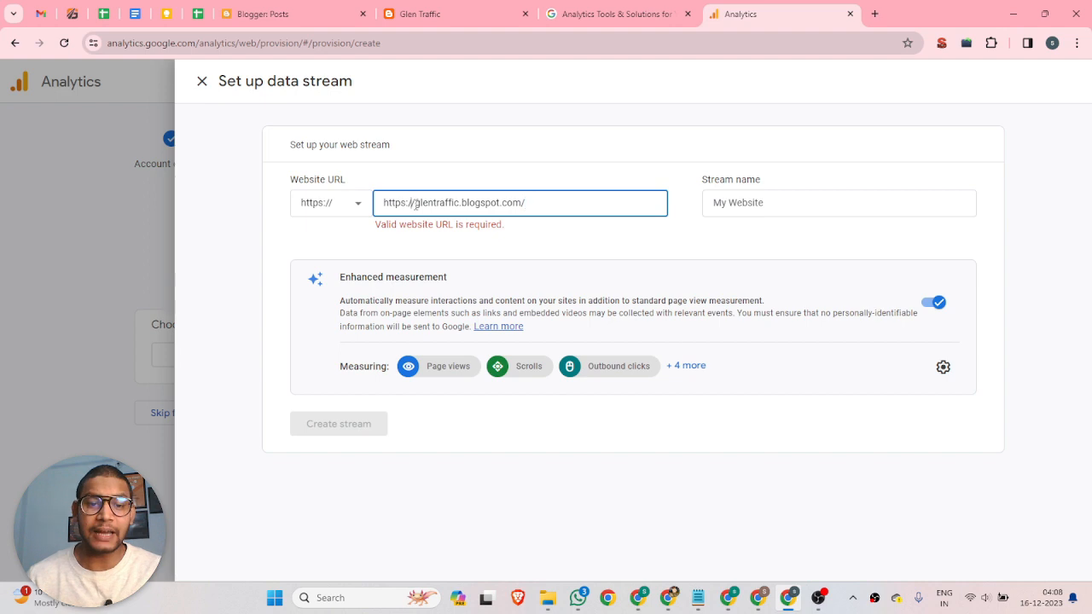
{"action": "left_click_drag", "start_coordinate": [415, 203], "coordinate": [373, 207]}
{"action": "key", "text": "BackSpace"}
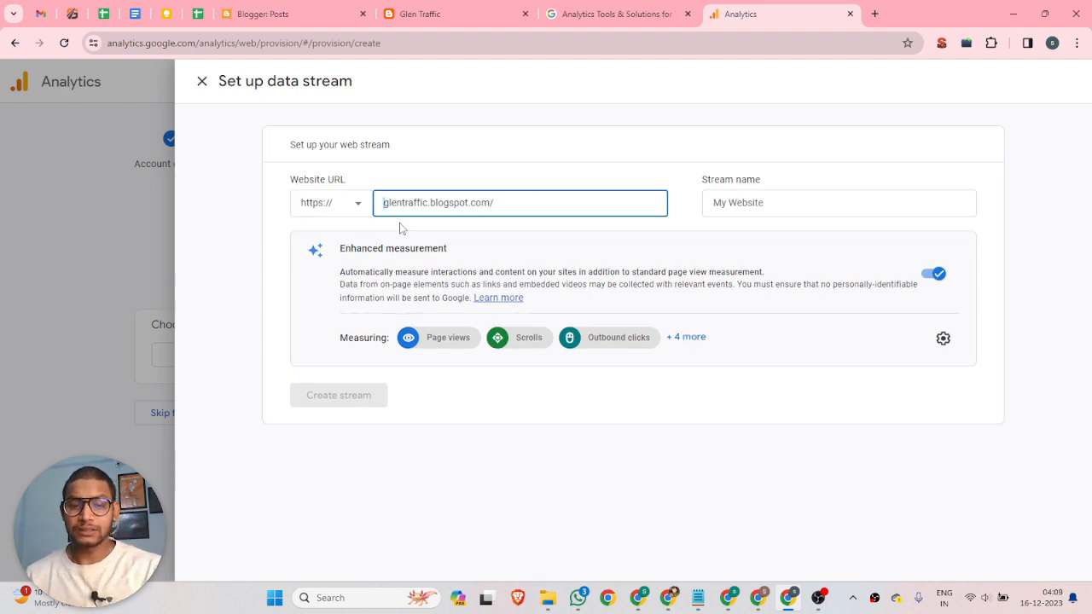
Name the web stream Glen Traffic and create it
{"action": "left_click", "coordinate": [766, 202]}
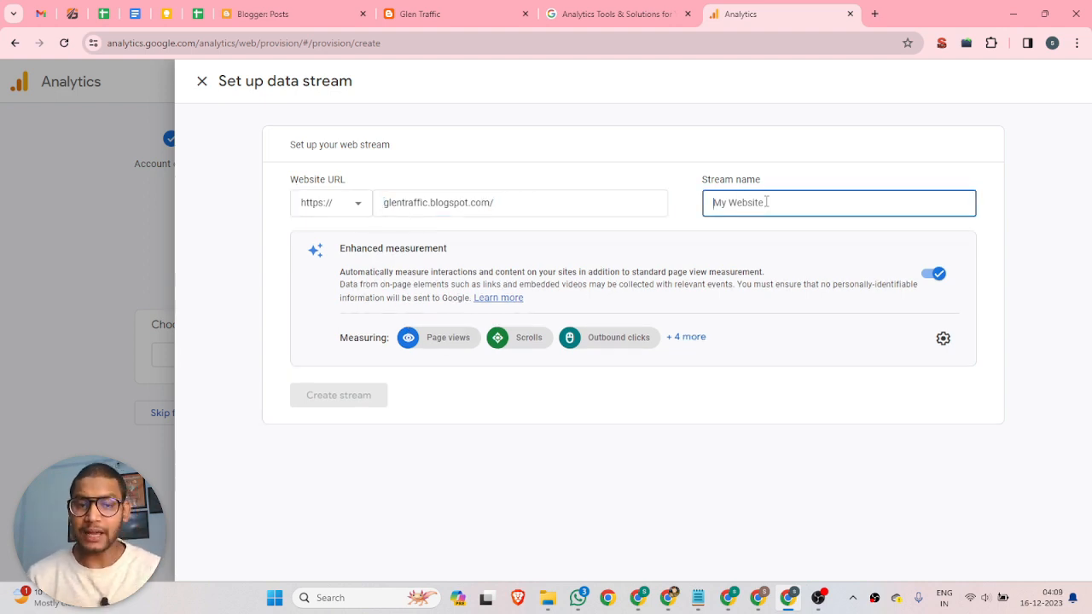
{"action": "type", "text": "Glen"}
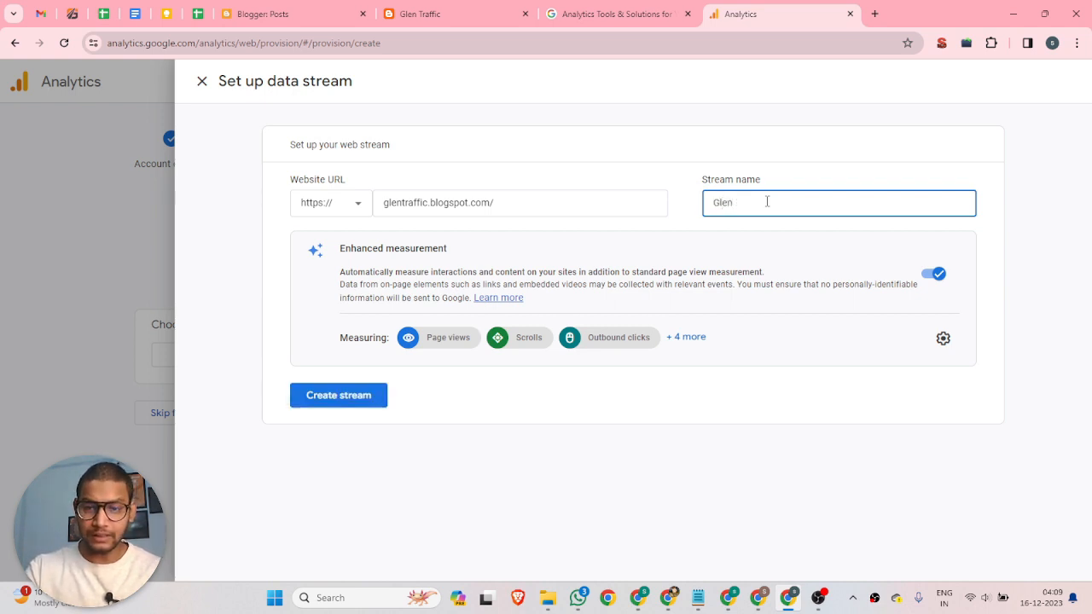
{"action": "type", "text": " Traff"}
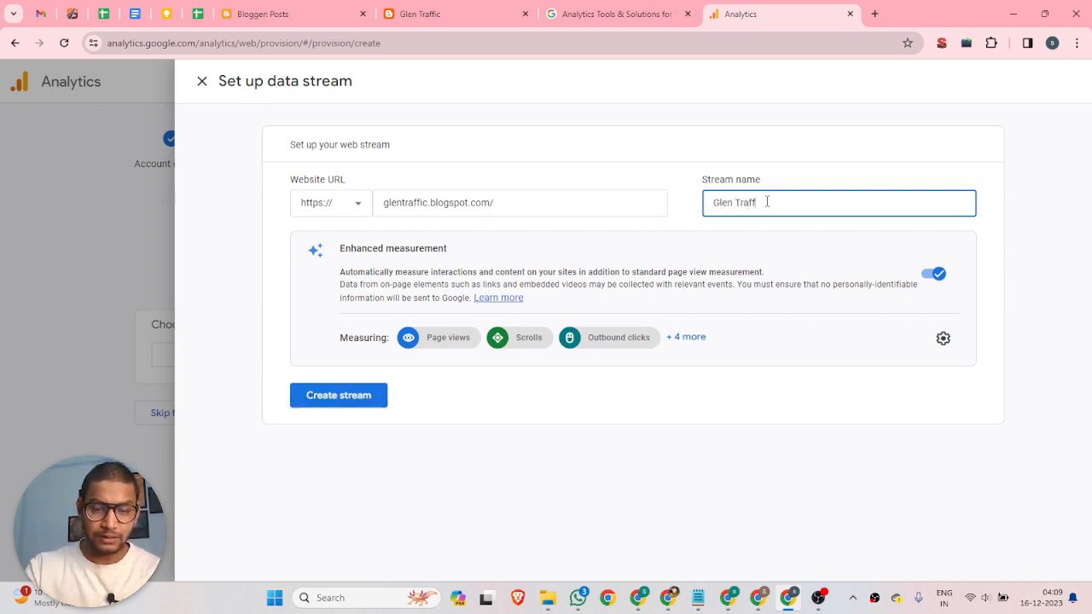
{"action": "type", "text": "ic"}
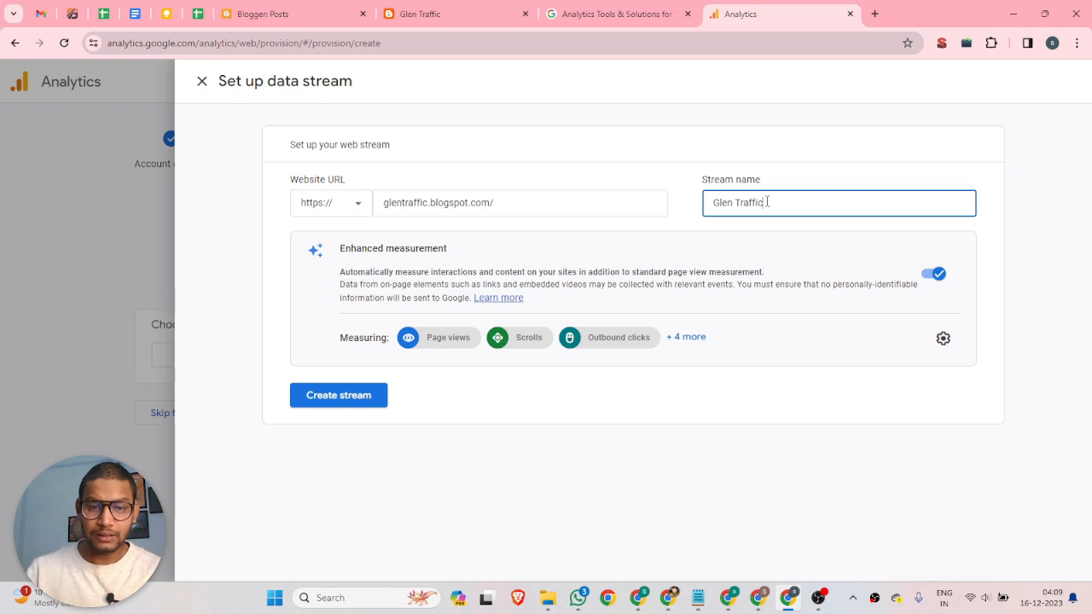
{"action": "left_click", "coordinate": [340, 399]}
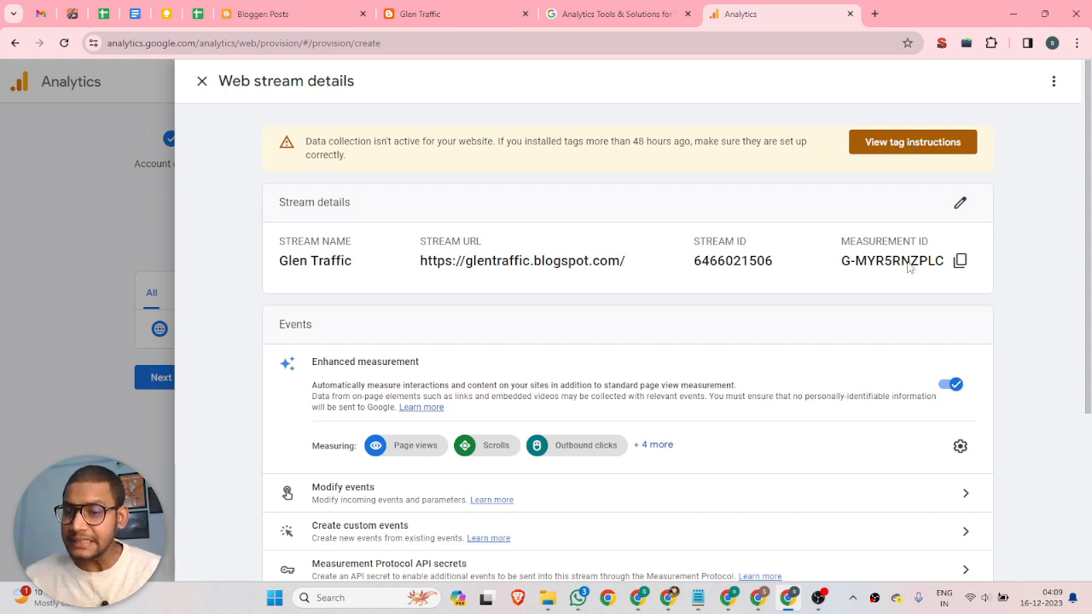
Open the manual tag installation instructions and copy the measurement ID from the Google tag's config line
{"action": "left_click", "coordinate": [934, 148]}
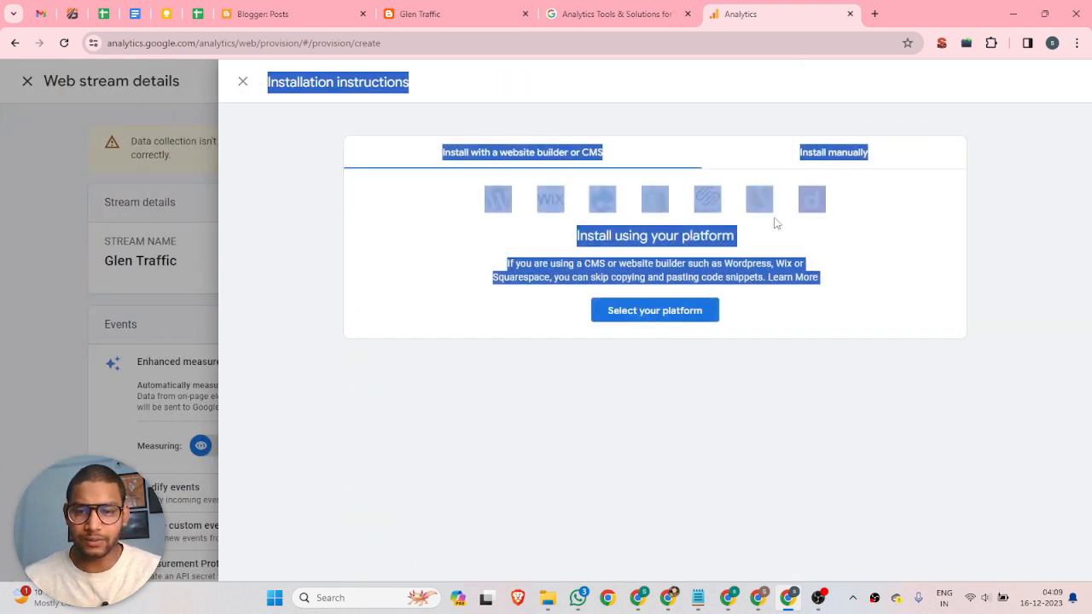
{"action": "left_click", "coordinate": [777, 234]}
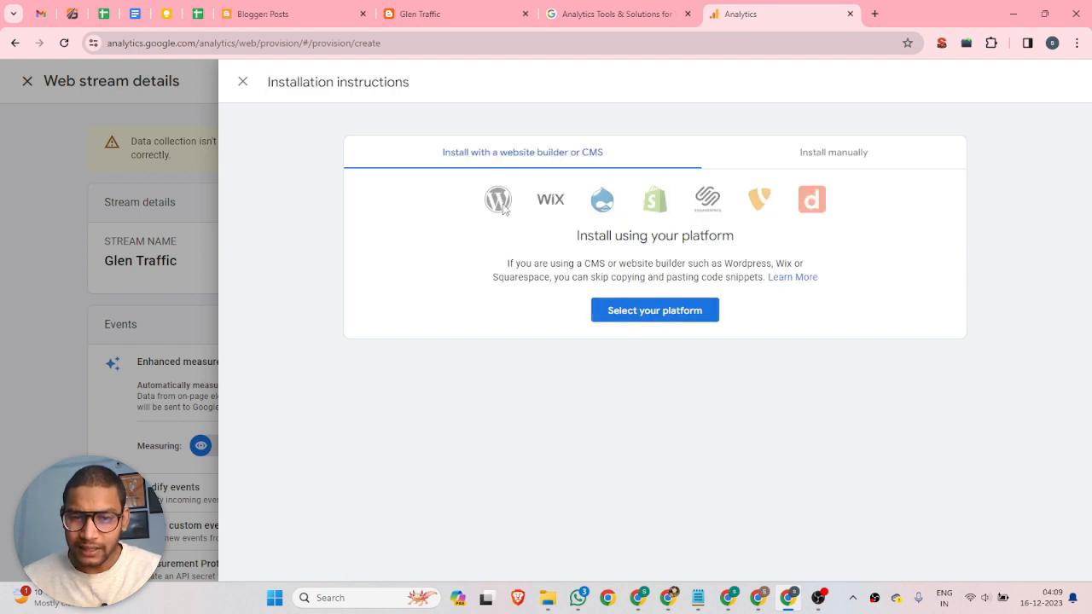
{"action": "left_click", "coordinate": [840, 161]}
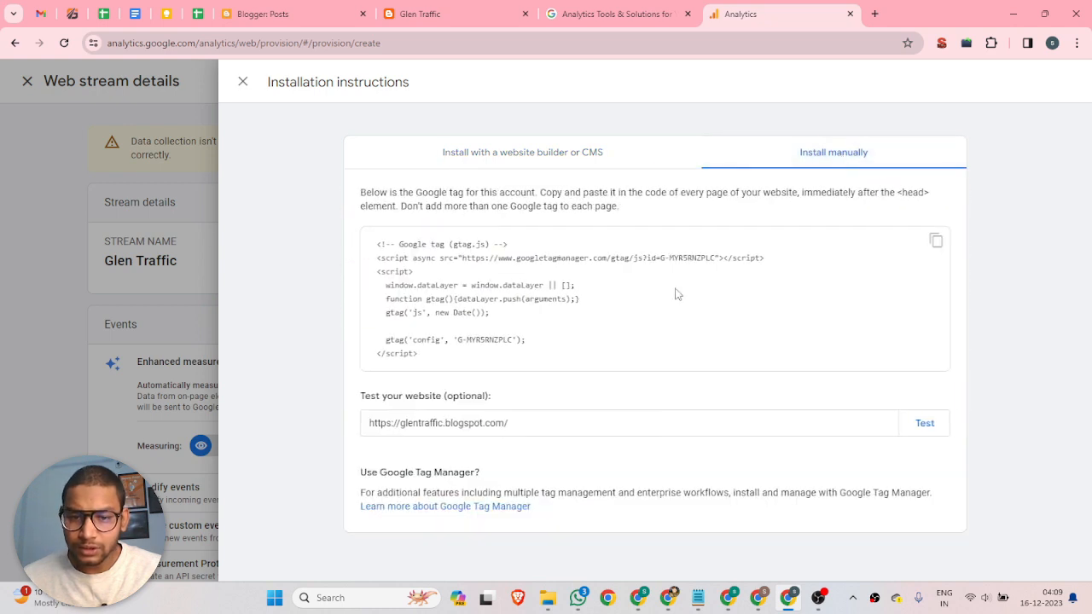
{"action": "left_click", "coordinate": [446, 159]}
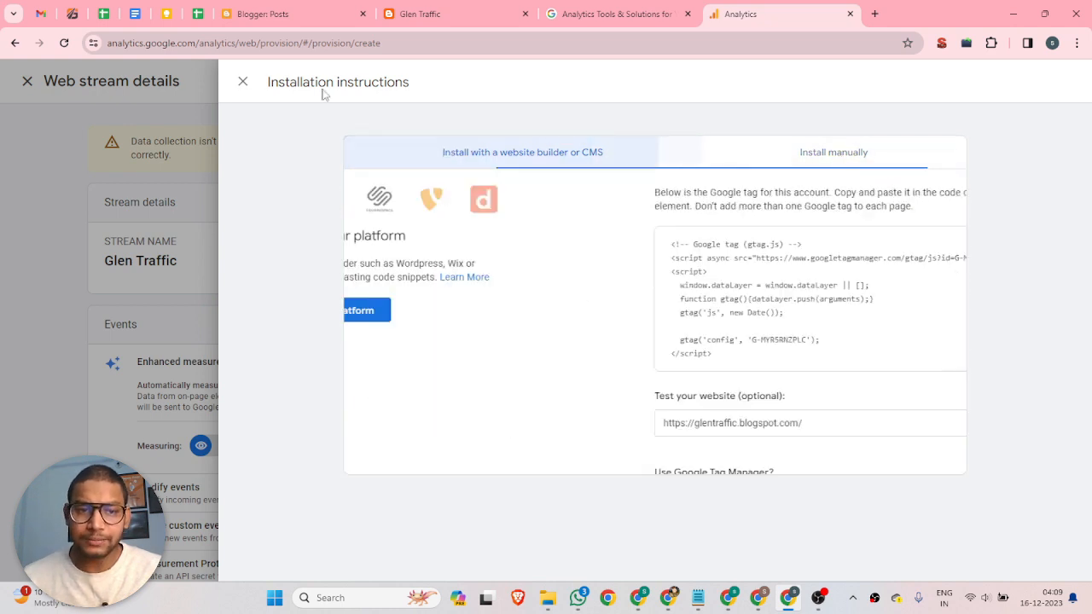
{"action": "left_click", "coordinate": [845, 159]}
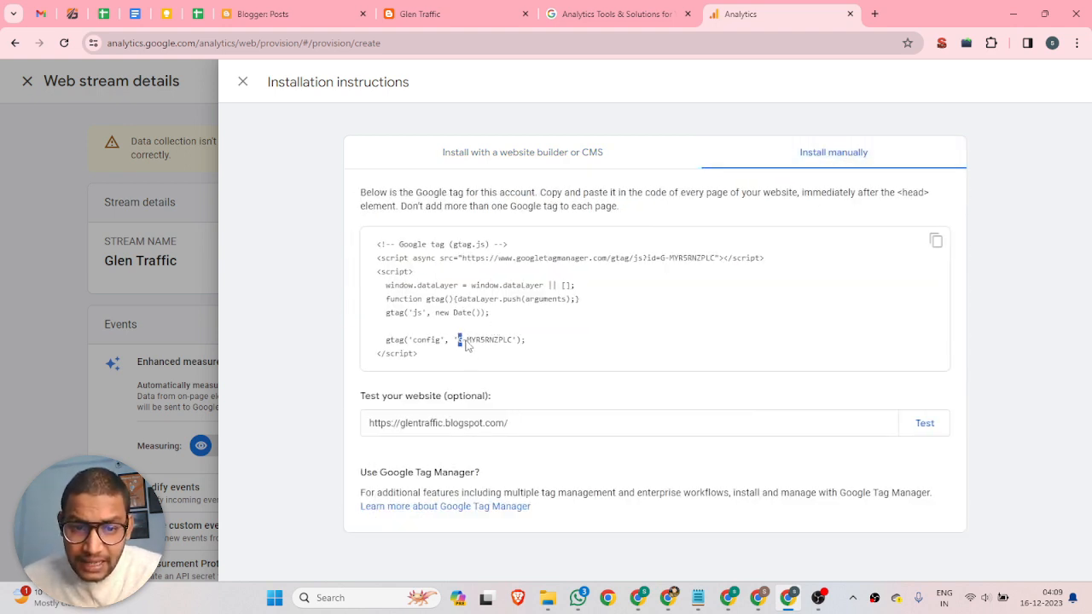
{"action": "left_click_drag", "start_coordinate": [462, 340], "coordinate": [514, 341]}
{"action": "key", "text": "ctrl+c"}
{"action": "left_click", "coordinate": [509, 341]}
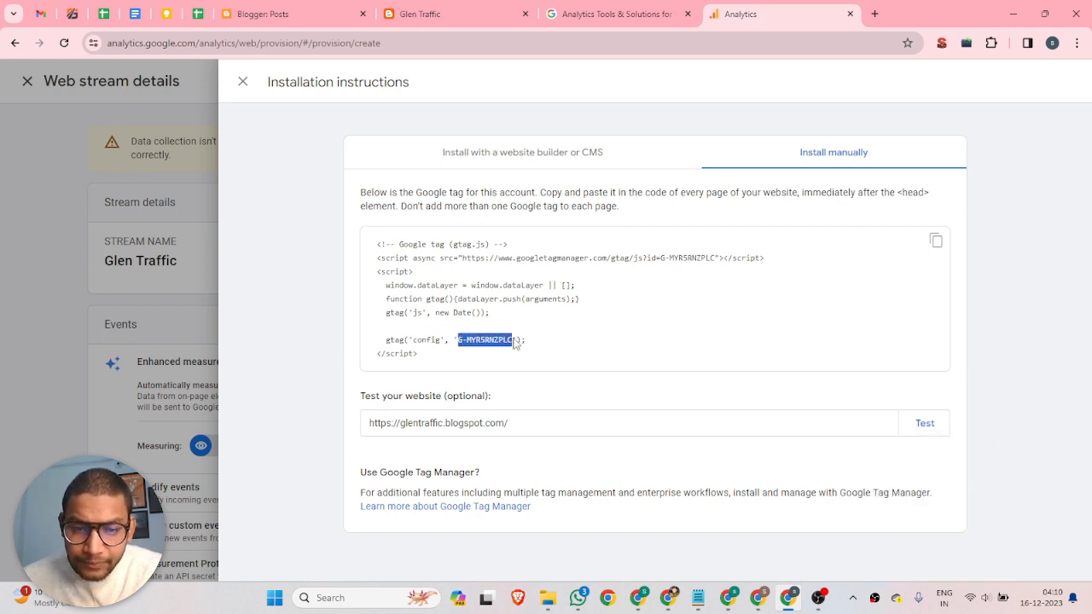
Paste the copied ID as the Google Analytics Measurement ID in the Glen Traffic blog's Blogger settings and save it
{"action": "left_click", "coordinate": [264, 14]}
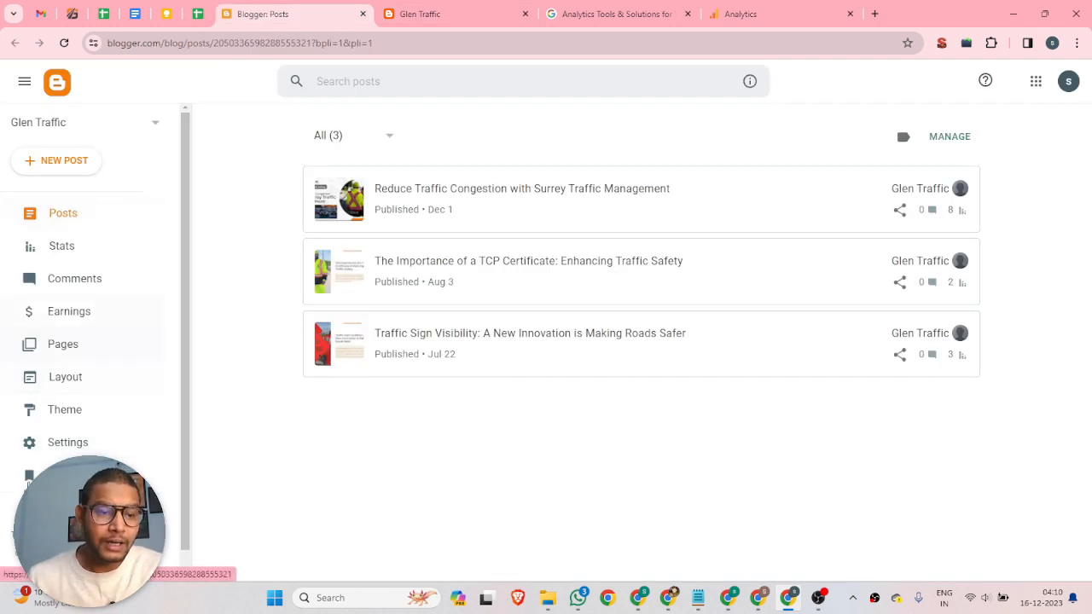
{"action": "left_click", "coordinate": [47, 447]}
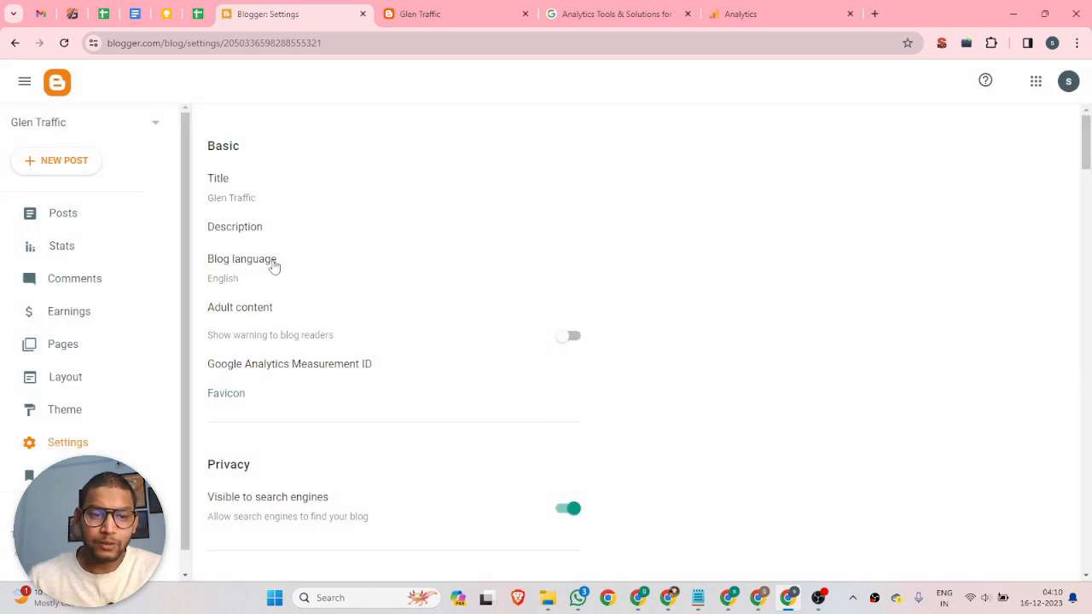
{"action": "left_click", "coordinate": [343, 367]}
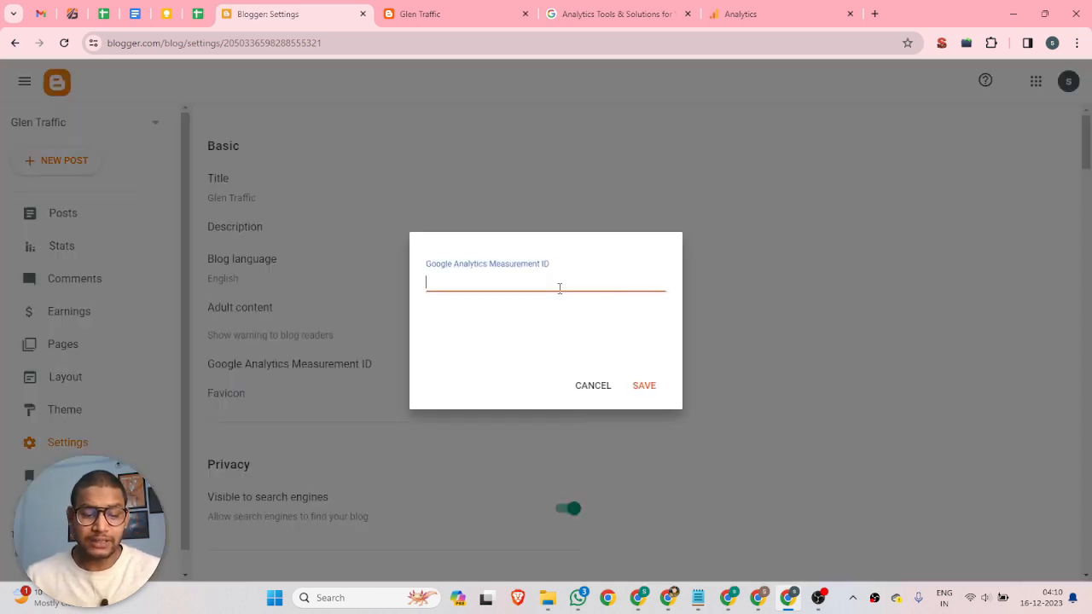
{"action": "key", "text": "ctrl+v"}
{"action": "left_click", "coordinate": [657, 387]}
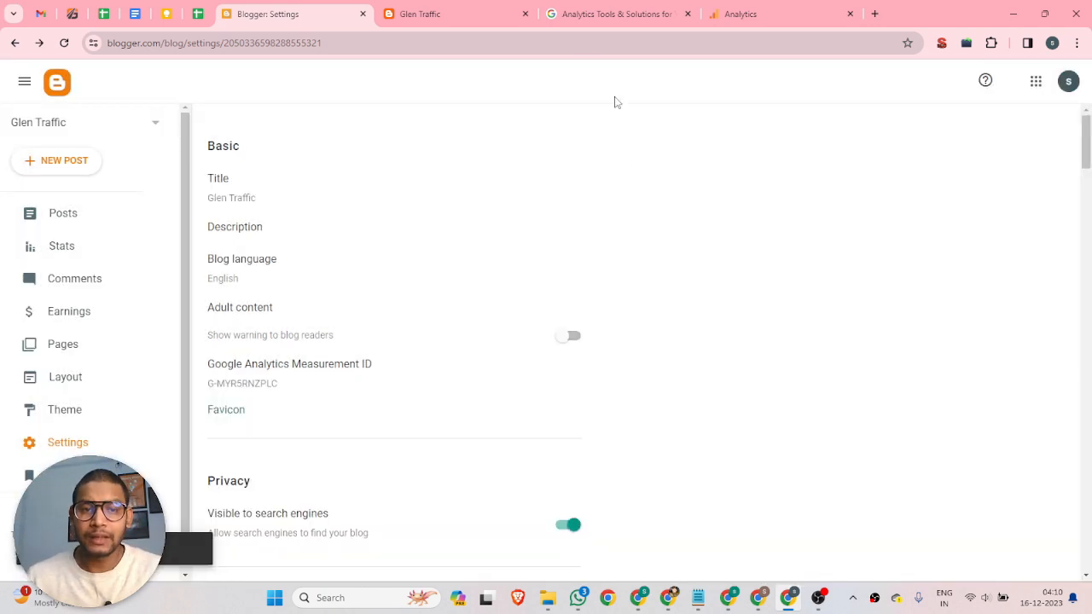
{"action": "left_click", "coordinate": [458, 10]}
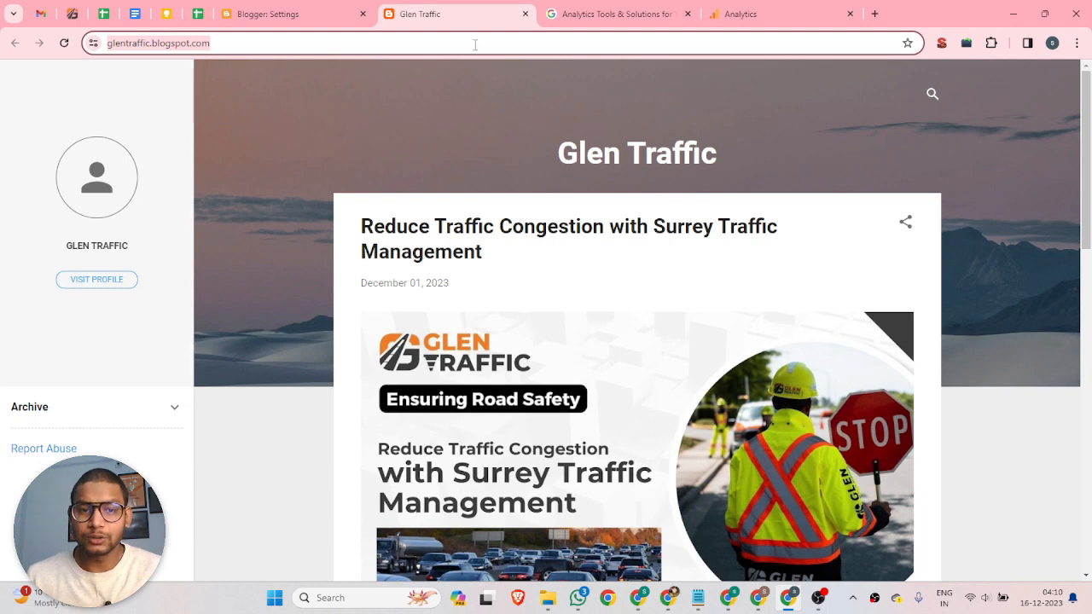
{"action": "left_click", "coordinate": [725, 13]}
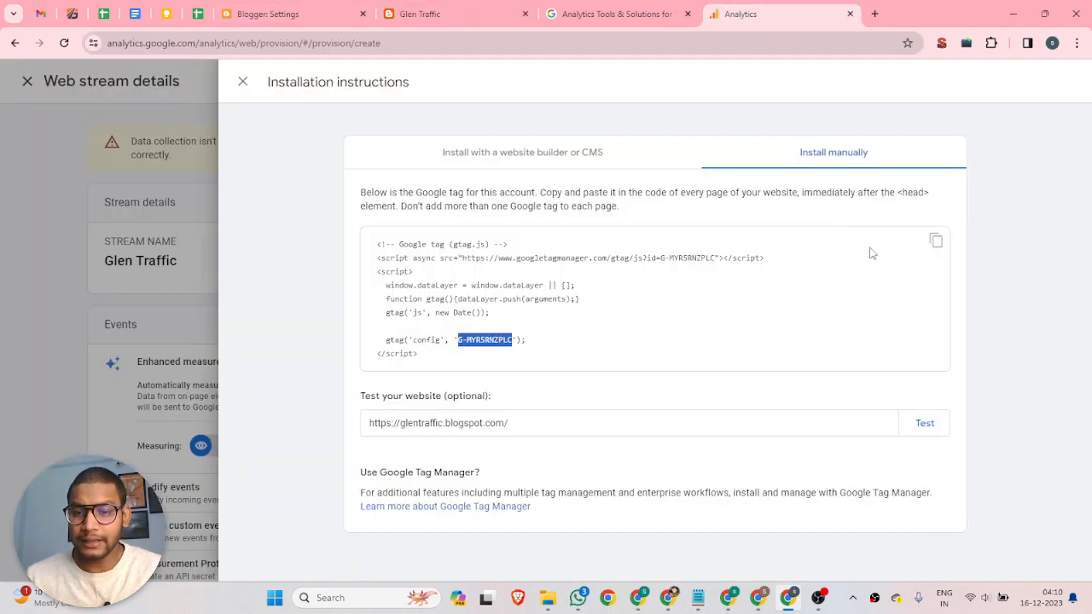
{"action": "left_click", "coordinate": [924, 424]}
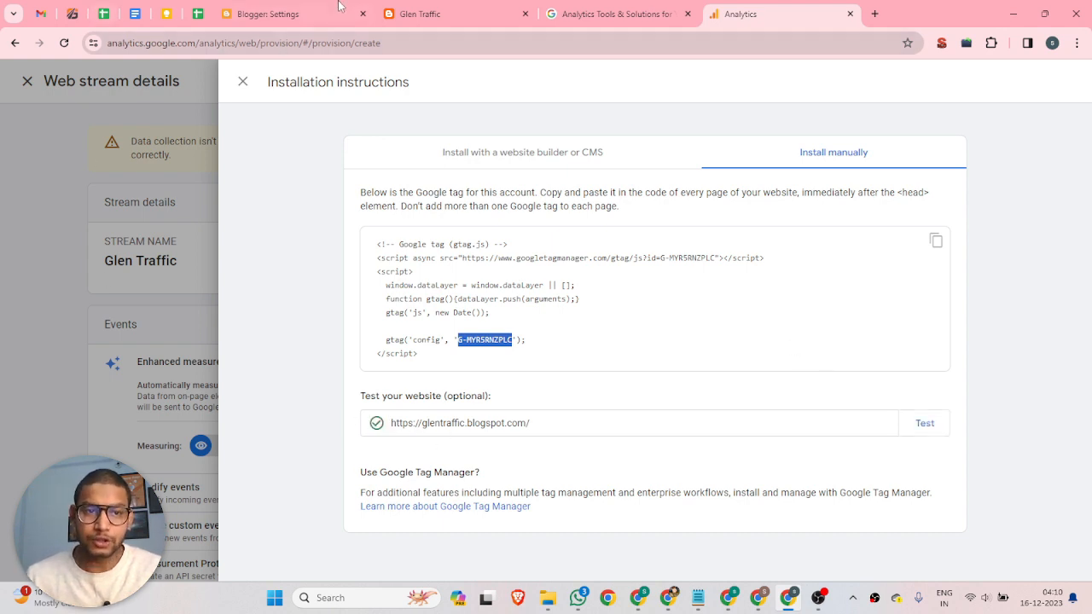
{"action": "left_click", "coordinate": [242, 81]}
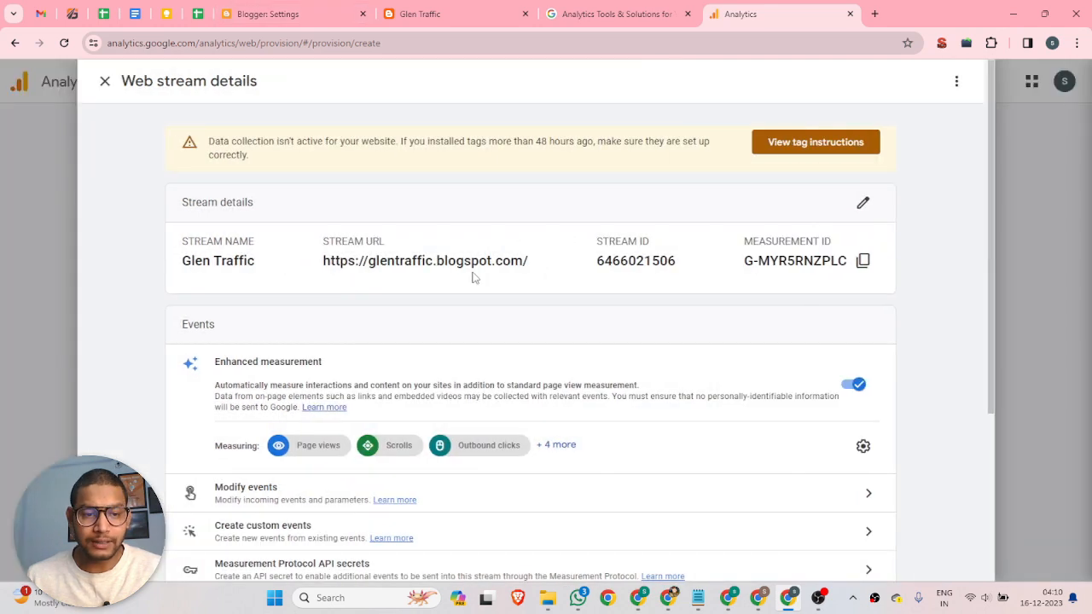
{"action": "left_click", "coordinate": [62, 270]}
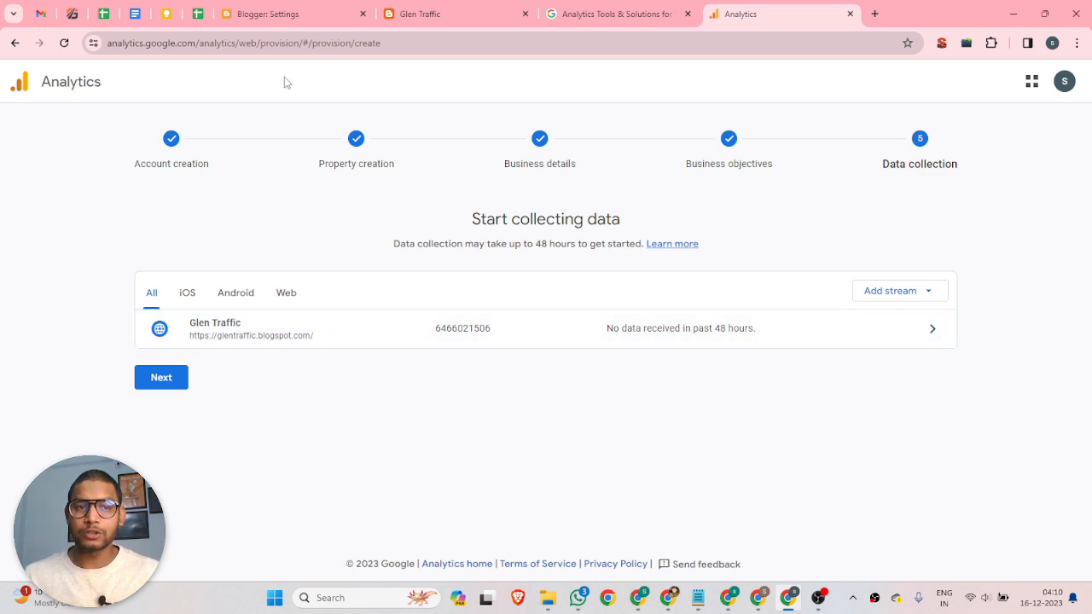
Finish the data collection stage of the Analytics setup and continue to the property's home page
{"action": "left_click", "coordinate": [262, 20]}
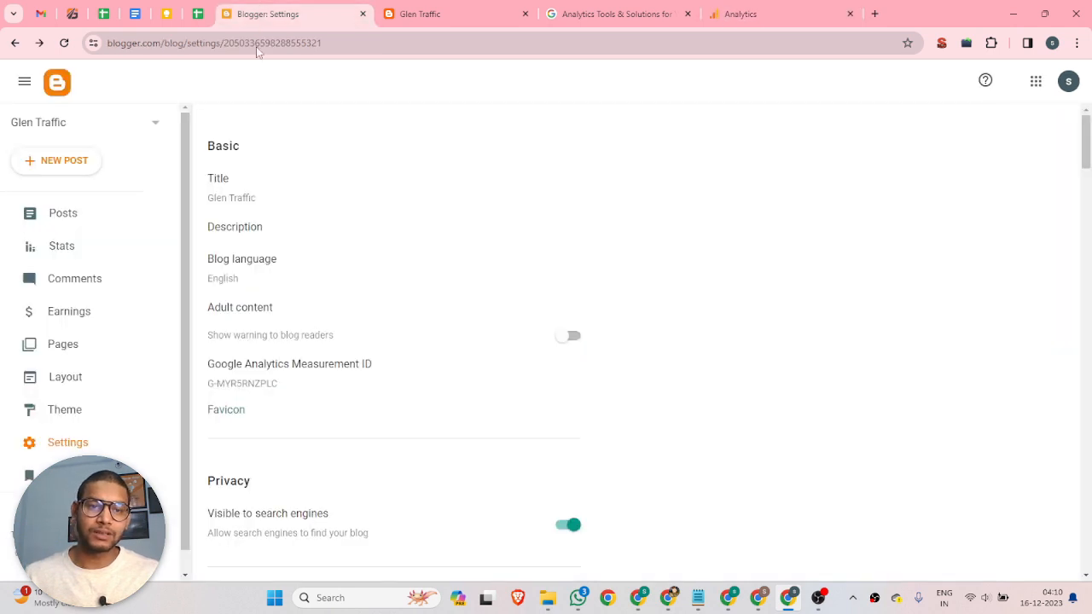
{"action": "left_click", "coordinate": [772, 17]}
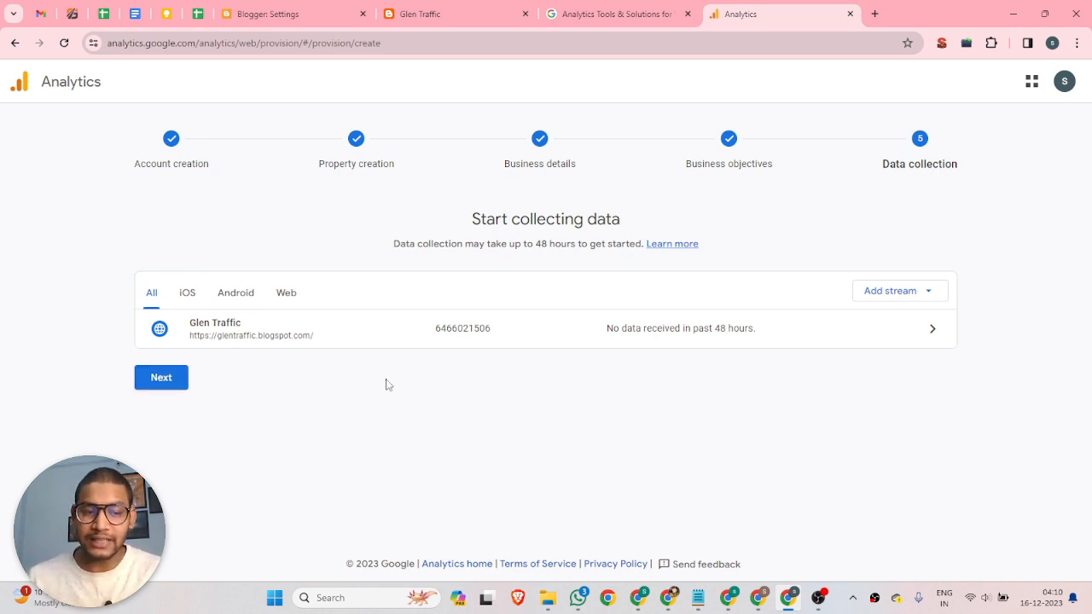
{"action": "left_click", "coordinate": [165, 380]}
{"action": "scroll", "coordinate": [517, 343], "scroll_direction": "down", "scroll_amount": 2}
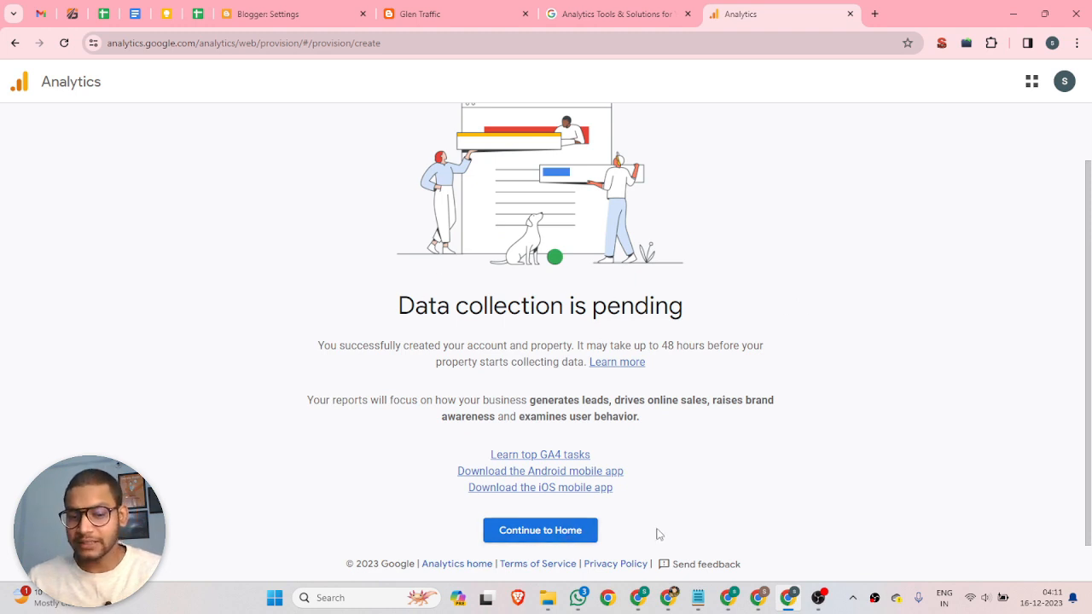
{"action": "left_click", "coordinate": [538, 533]}
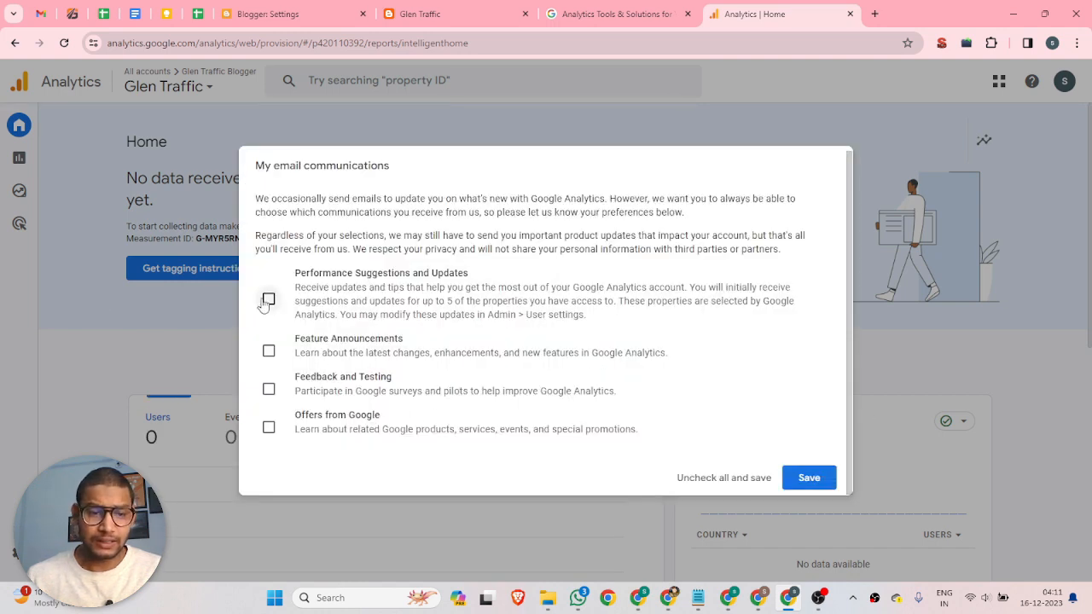
Decline all Google Analytics email communications, save that choice and look over the property's home page
{"action": "left_click", "coordinate": [736, 488]}
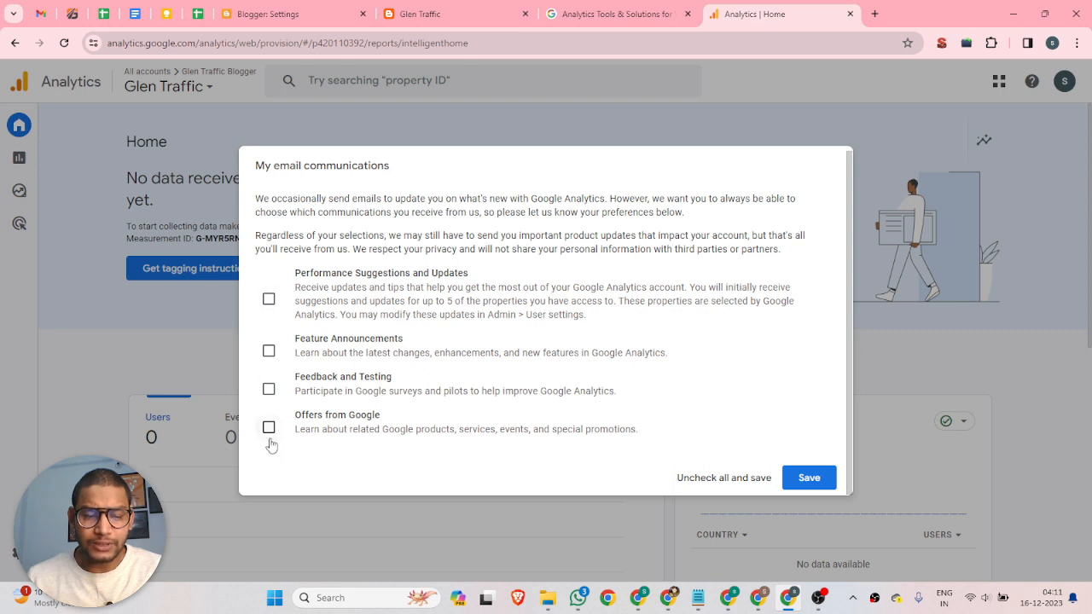
{"action": "left_click_drag", "start_coordinate": [259, 165], "coordinate": [394, 175]}
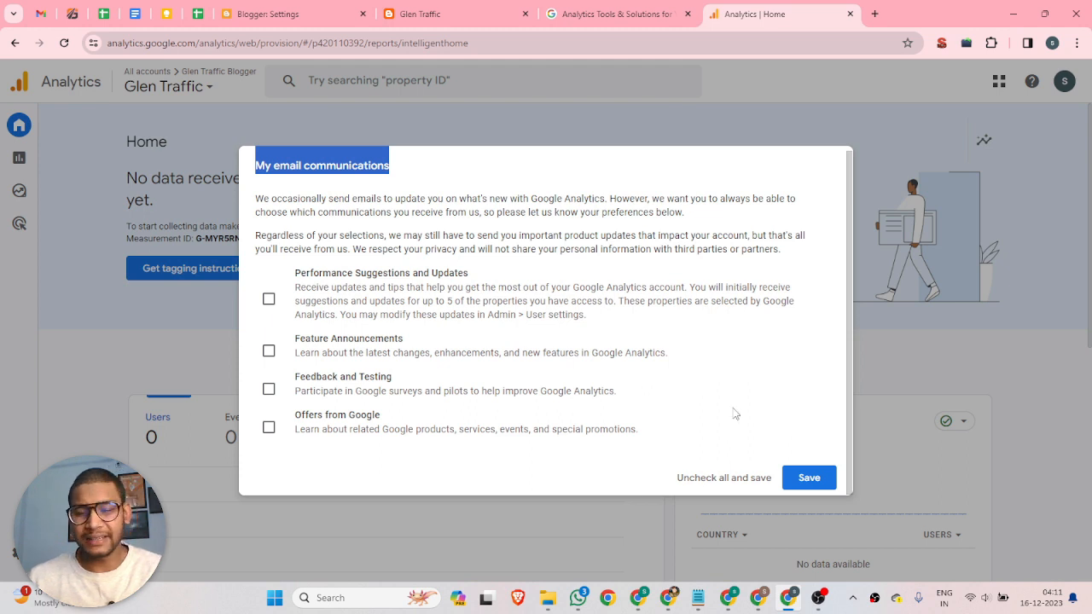
{"action": "left_click", "coordinate": [723, 479]}
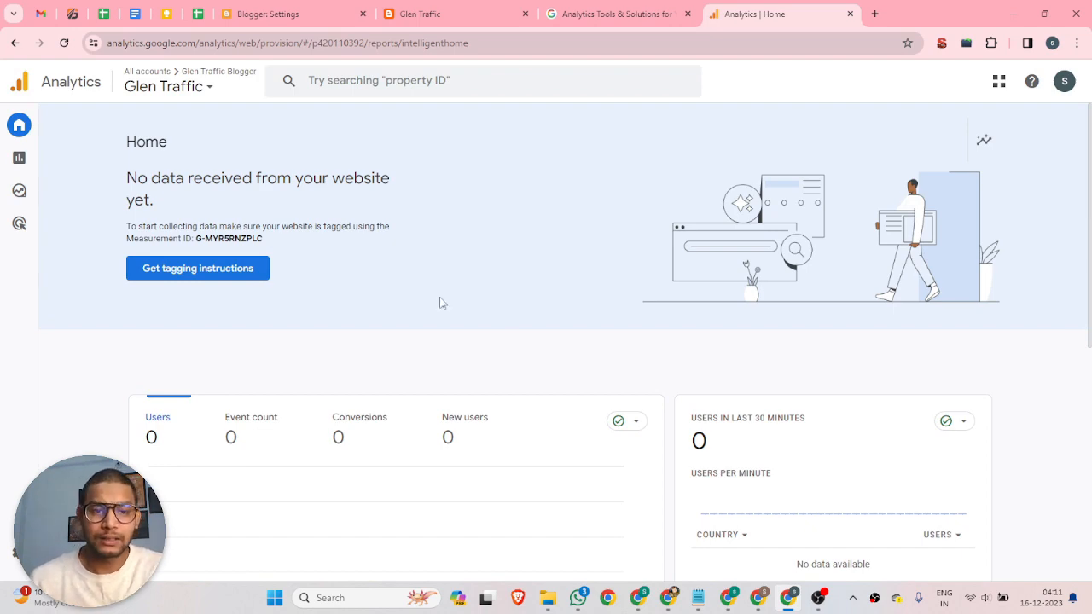
{"action": "scroll", "coordinate": [404, 321], "scroll_direction": "down", "scroll_amount": 7}
{"action": "scroll", "coordinate": [481, 216], "scroll_direction": "up", "scroll_amount": 7}
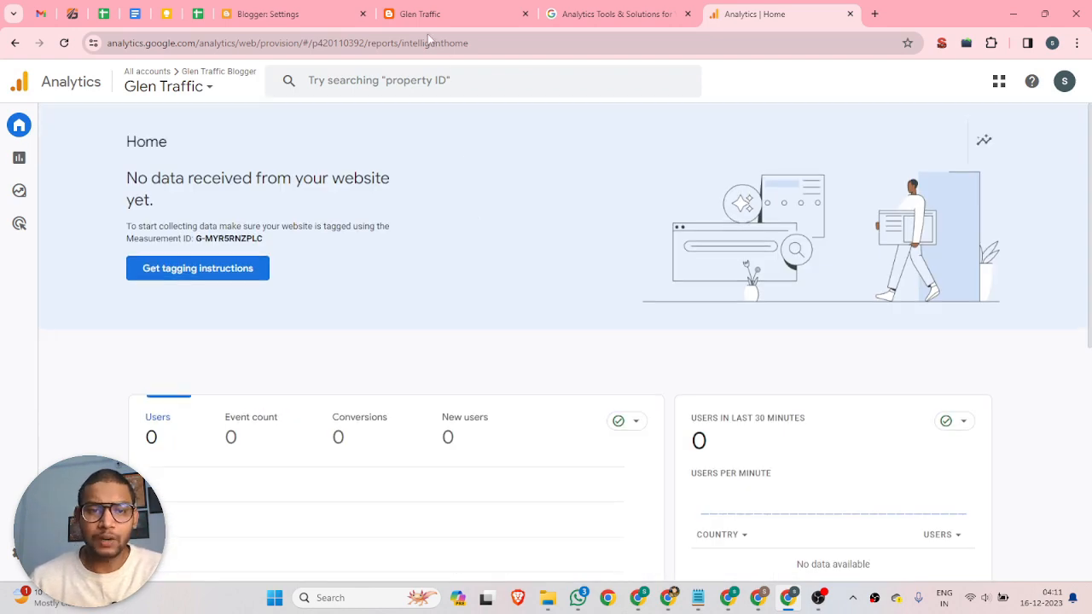
Switch to the live Glen Traffic blog and reload its home page to register a visit
{"action": "left_click", "coordinate": [426, 15]}
{"action": "scroll", "coordinate": [493, 279], "scroll_direction": "down", "scroll_amount": 5}
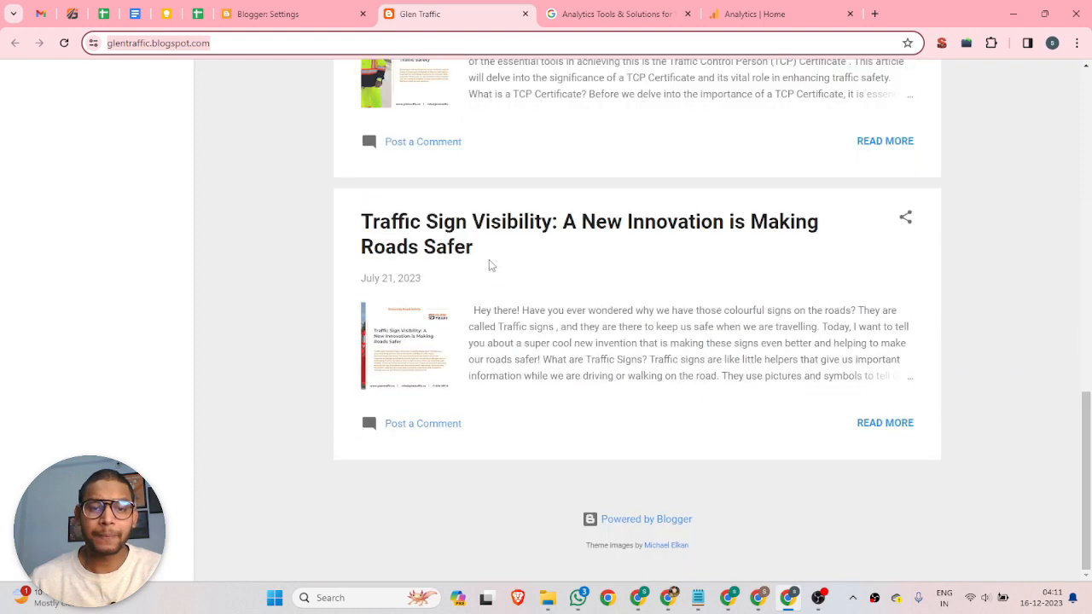
{"action": "left_click_drag", "start_coordinate": [609, 93], "coordinate": [111, 40]}
{"action": "left_click", "coordinate": [66, 45]}
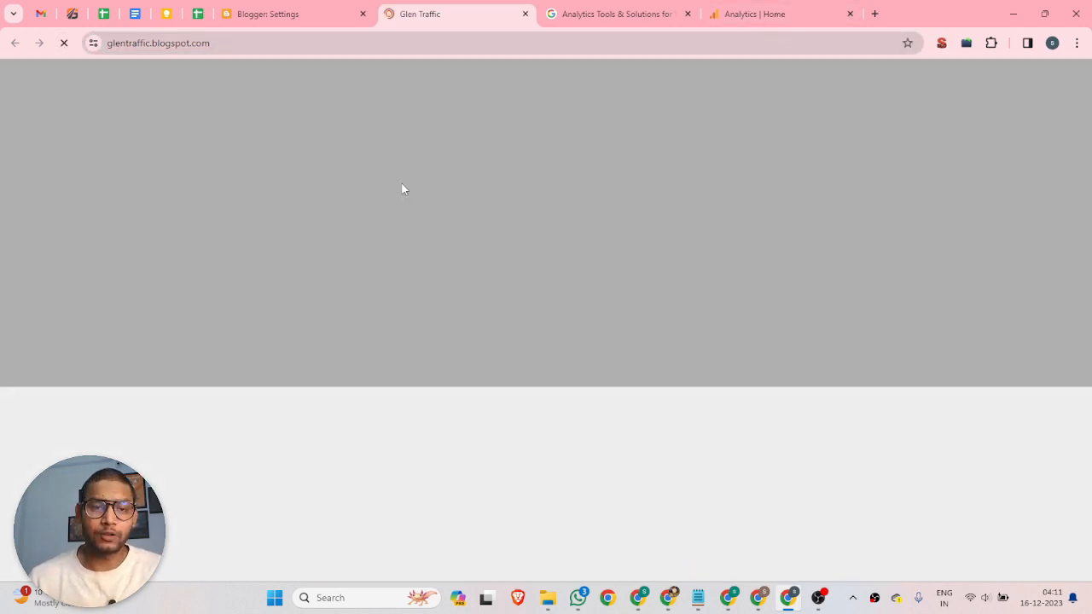
{"action": "scroll", "coordinate": [715, 271], "scroll_direction": "up", "scroll_amount": 5}
{"action": "scroll", "coordinate": [713, 268], "scroll_direction": "up", "scroll_amount": 6}
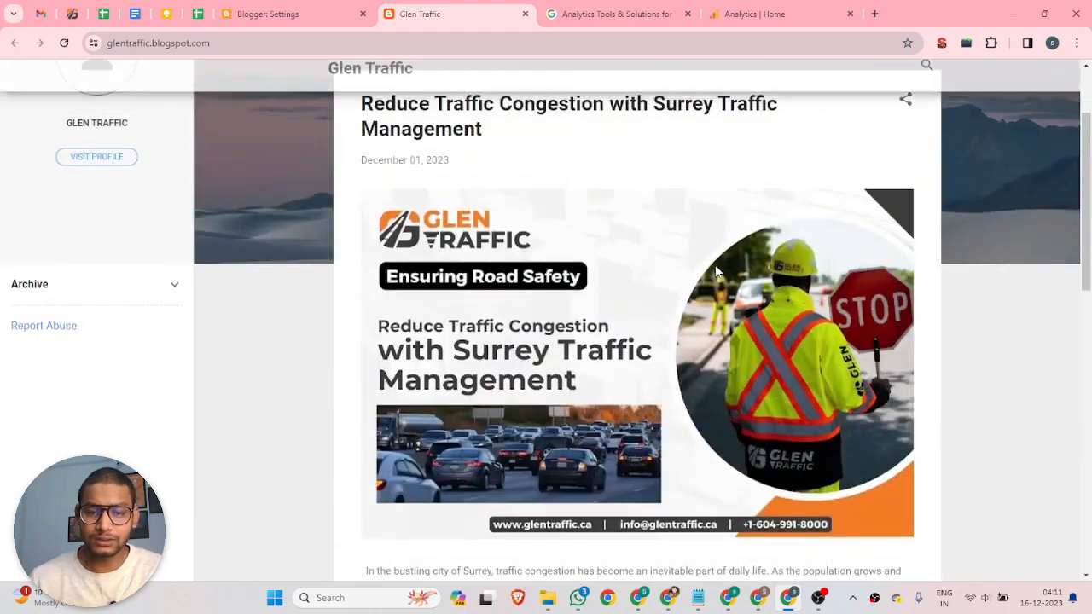
Open the full post "Reduce Traffic Congestion with Surrey Traffic Management" on the blog and browse through it
{"action": "scroll", "coordinate": [712, 275], "scroll_direction": "down", "scroll_amount": 5}
{"action": "scroll", "coordinate": [732, 303], "scroll_direction": "up", "scroll_amount": 3}
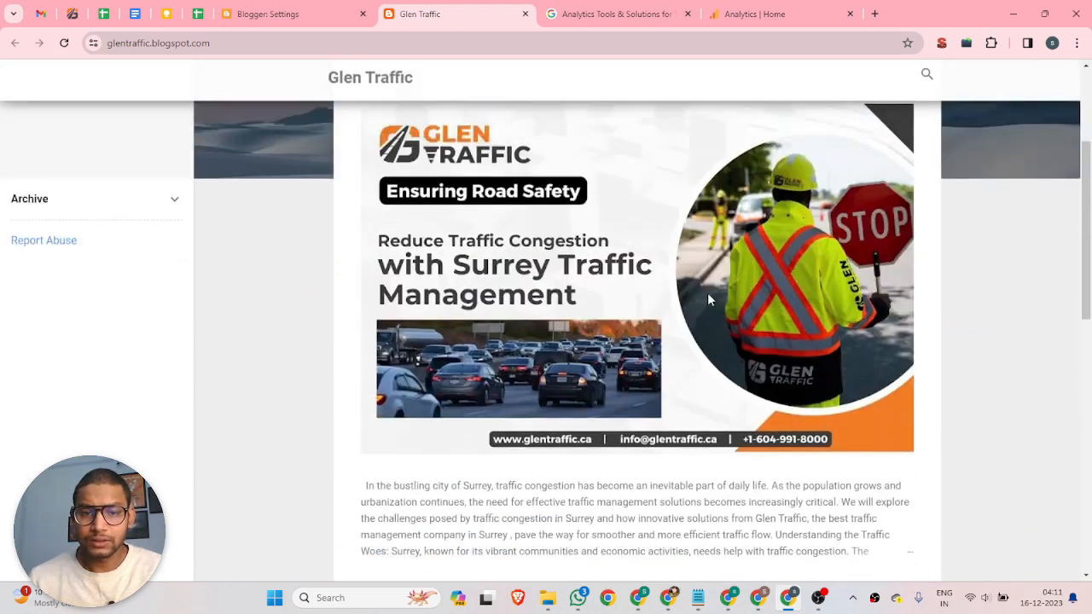
{"action": "scroll", "coordinate": [707, 293], "scroll_direction": "down", "scroll_amount": 5}
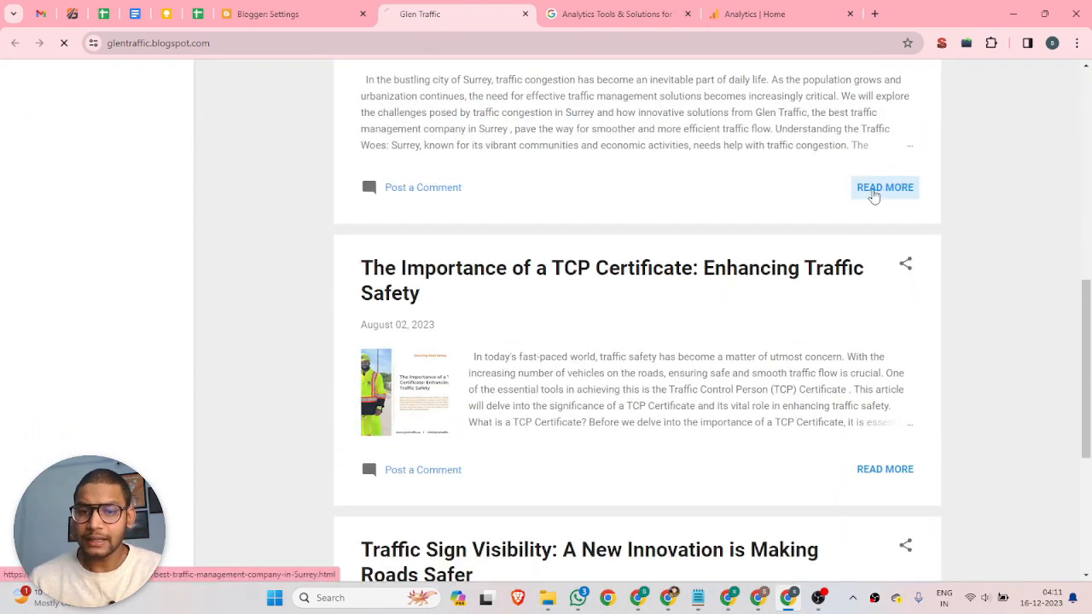
{"action": "left_click", "coordinate": [876, 188]}
{"action": "scroll", "coordinate": [577, 242], "scroll_direction": "down", "scroll_amount": 7}
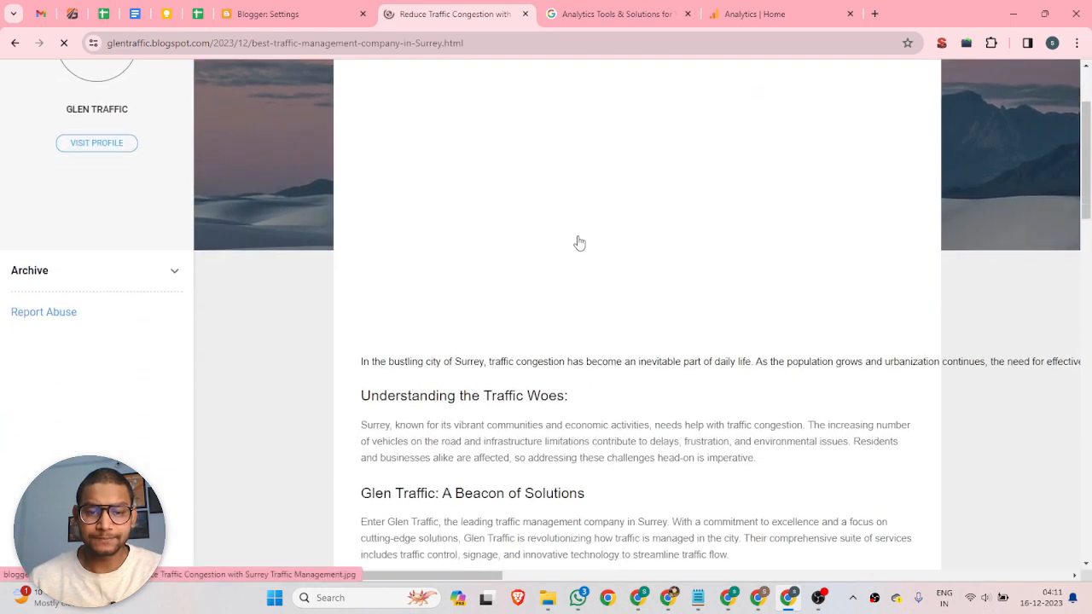
{"action": "scroll", "coordinate": [580, 245], "scroll_direction": "up", "scroll_amount": 4}
{"action": "scroll", "coordinate": [580, 246], "scroll_direction": "up", "scroll_amount": 4}
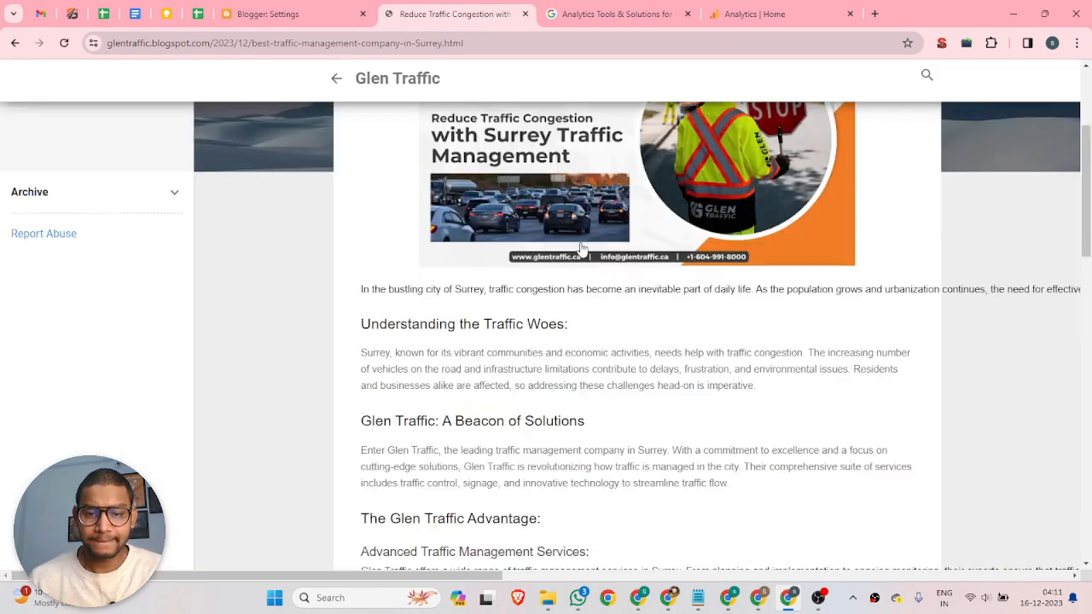
Return to the Analytics home page and check the users and country data for the last 30 minutes
{"action": "left_click", "coordinate": [746, 15]}
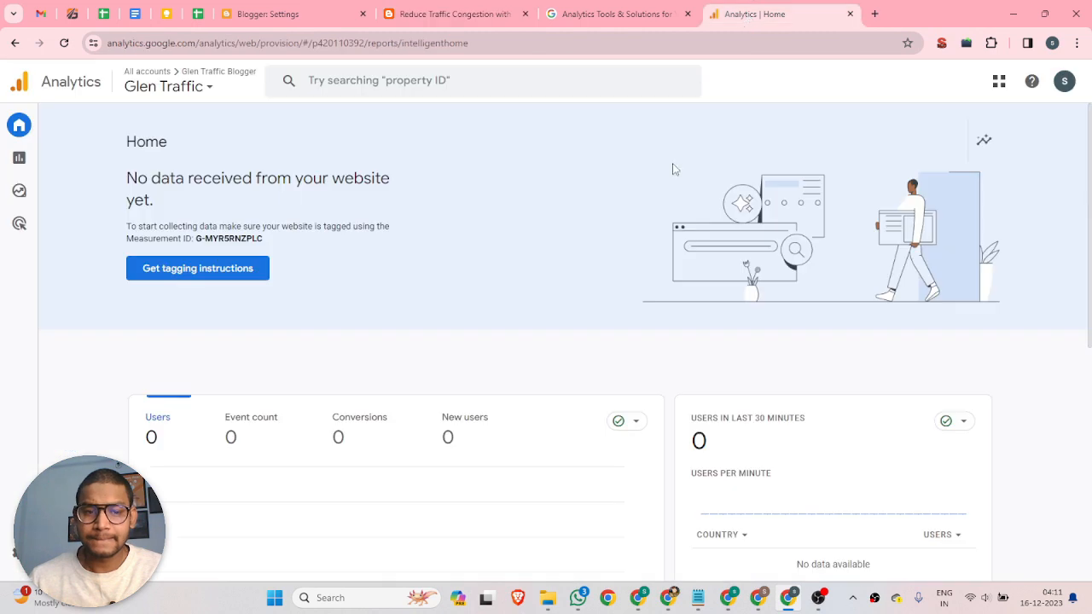
{"action": "scroll", "coordinate": [495, 263], "scroll_direction": "down", "scroll_amount": 2}
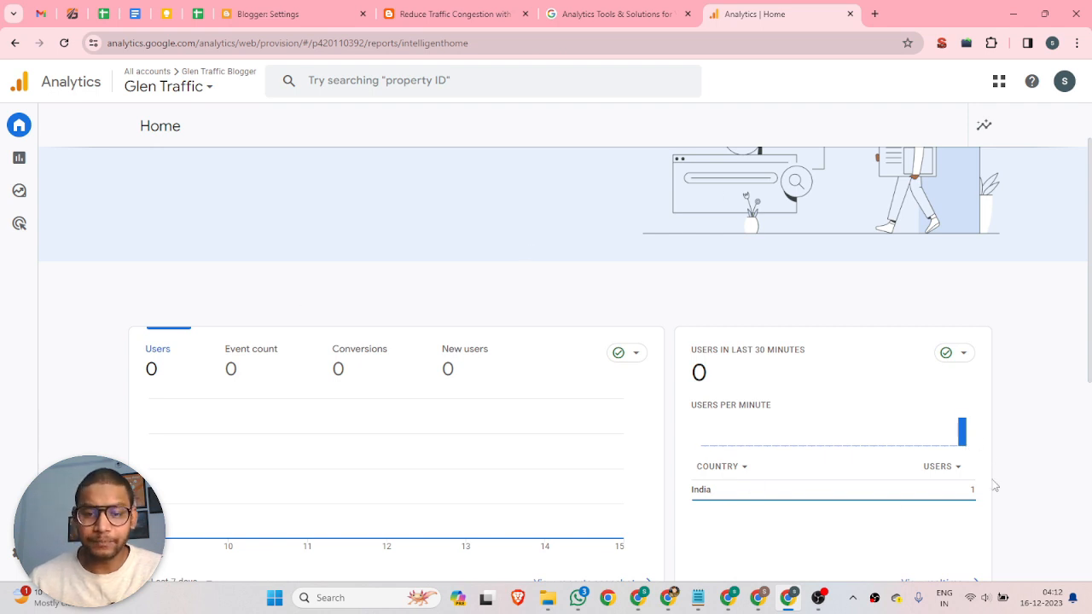
{"action": "scroll", "coordinate": [994, 482], "scroll_direction": "down", "scroll_amount": 3}
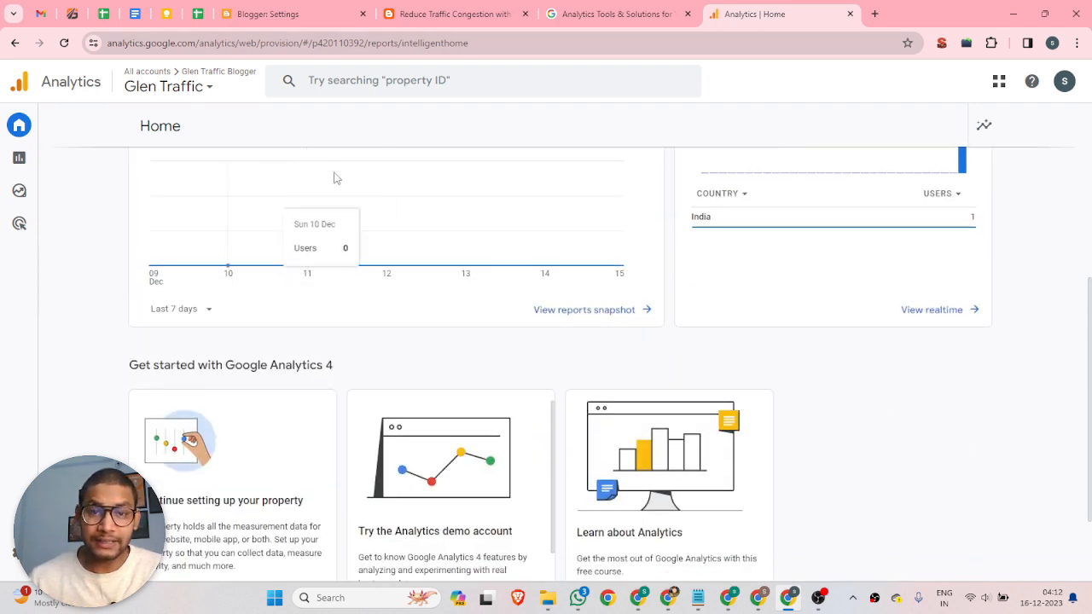
Search the web for "search console" in a new tab, open Google Search Console Tools and start the service
{"action": "left_click", "coordinate": [874, 14]}
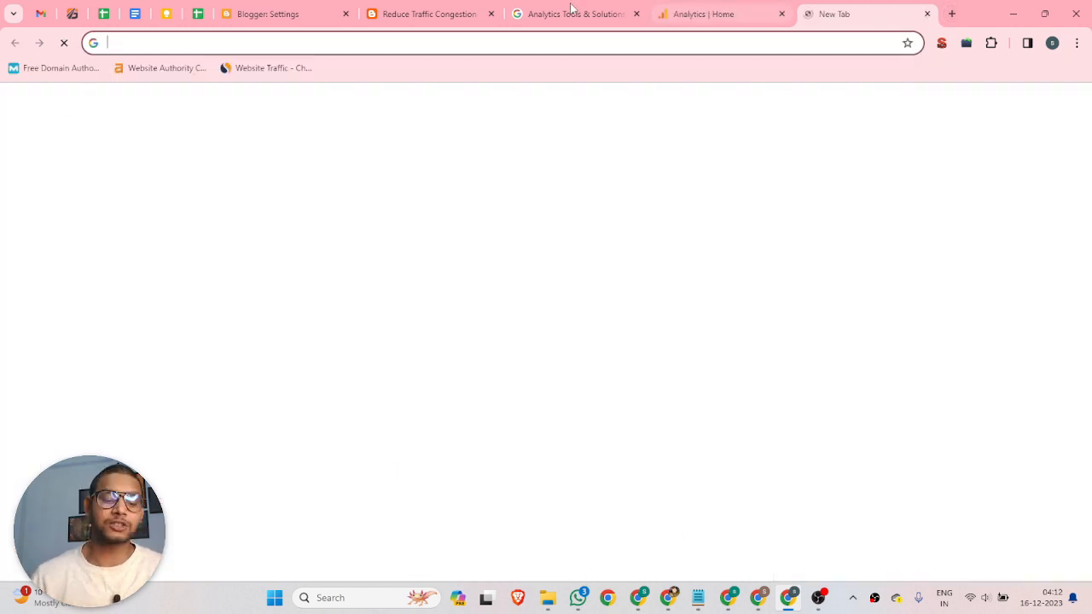
{"action": "type", "text": "sear"}
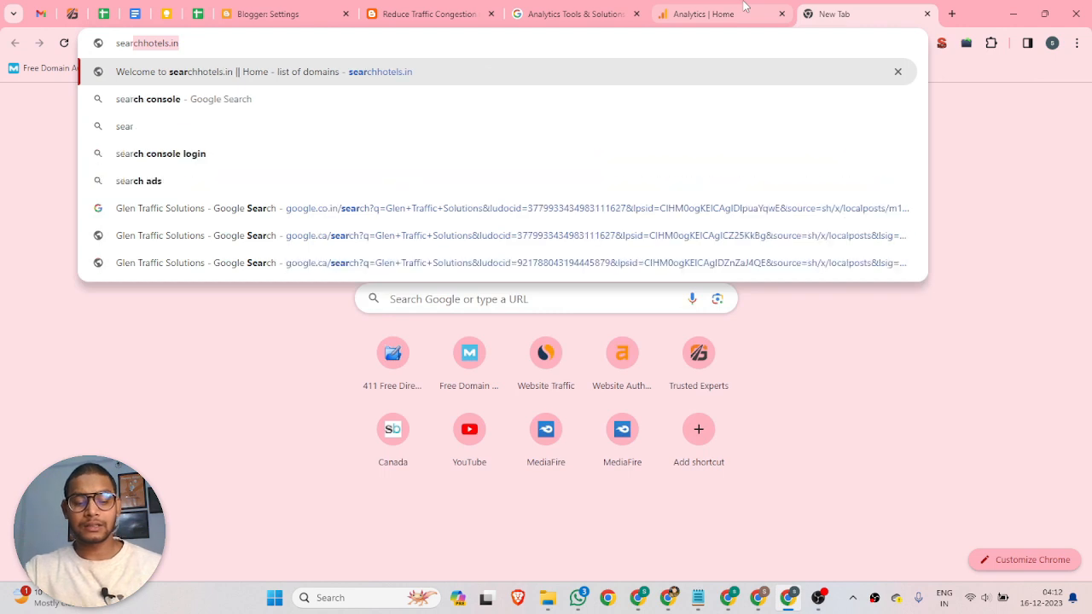
{"action": "type", "text": "ch console"}
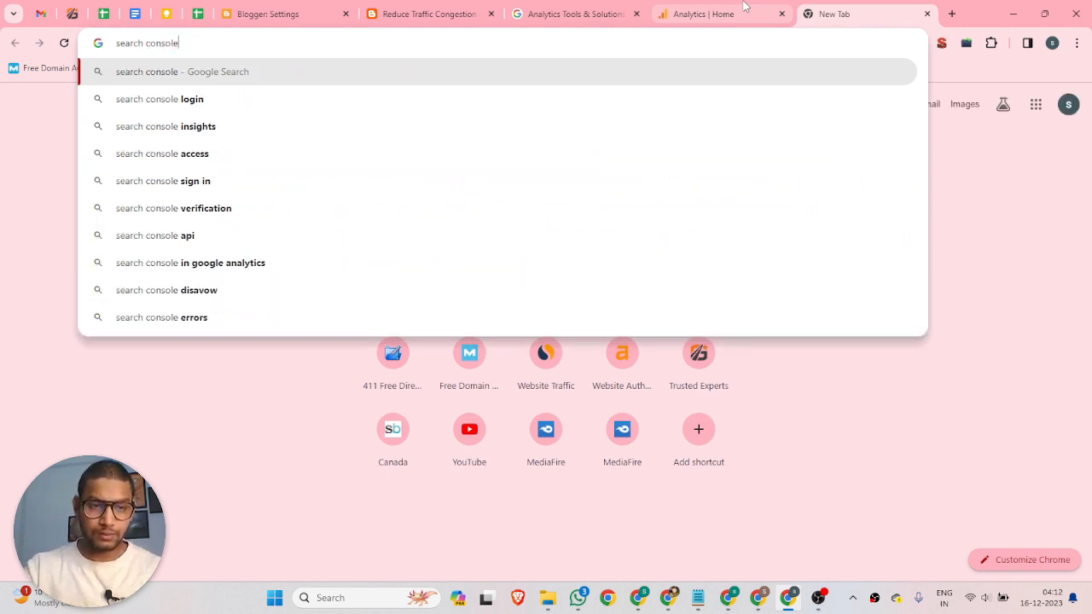
{"action": "key", "text": "Return"}
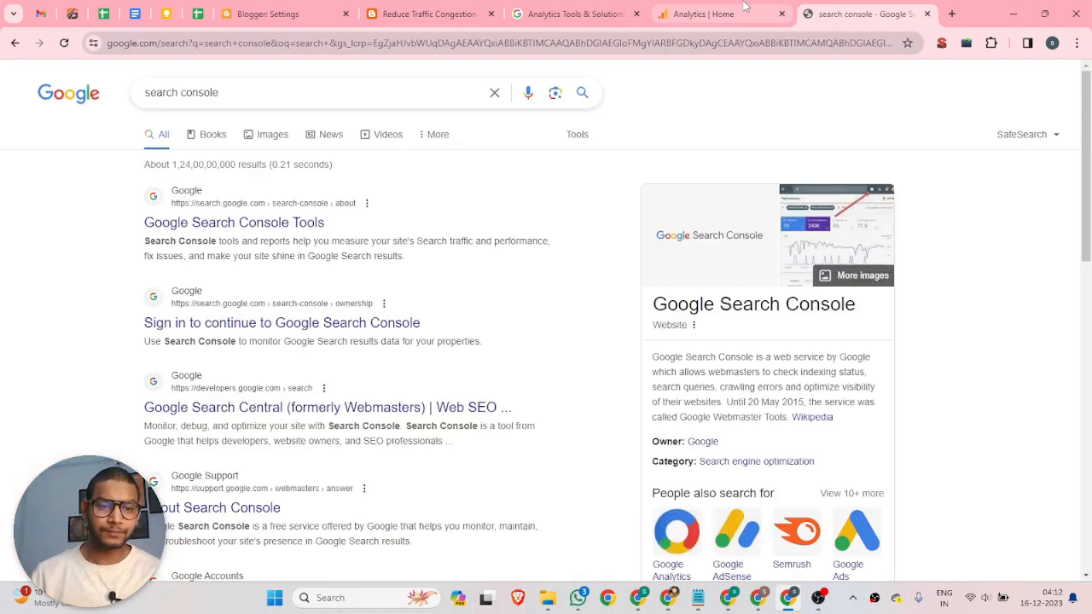
{"action": "left_click", "coordinate": [240, 223]}
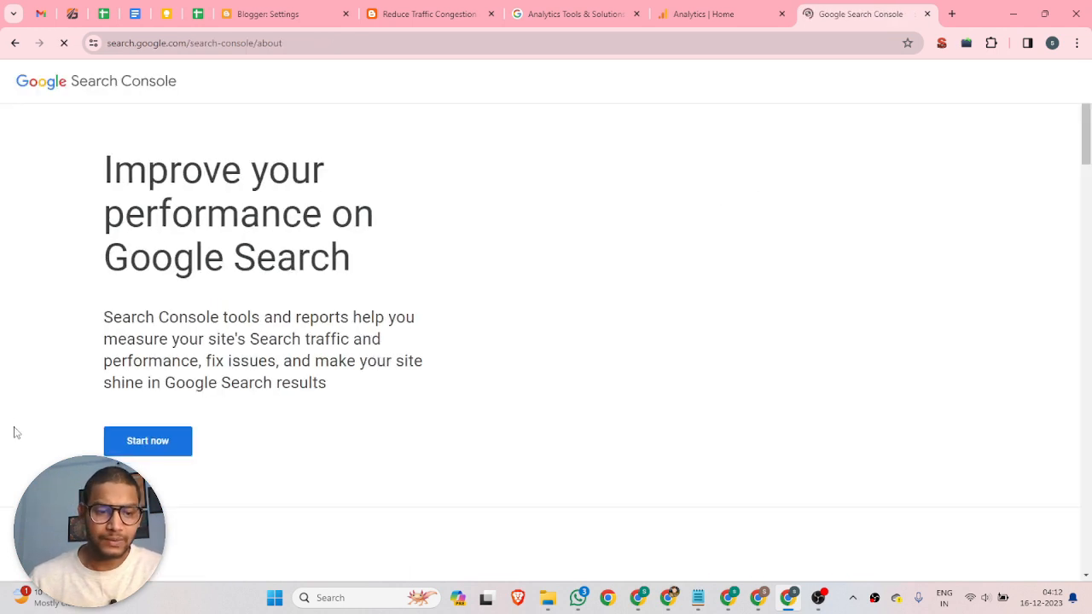
{"action": "left_click", "coordinate": [157, 450]}
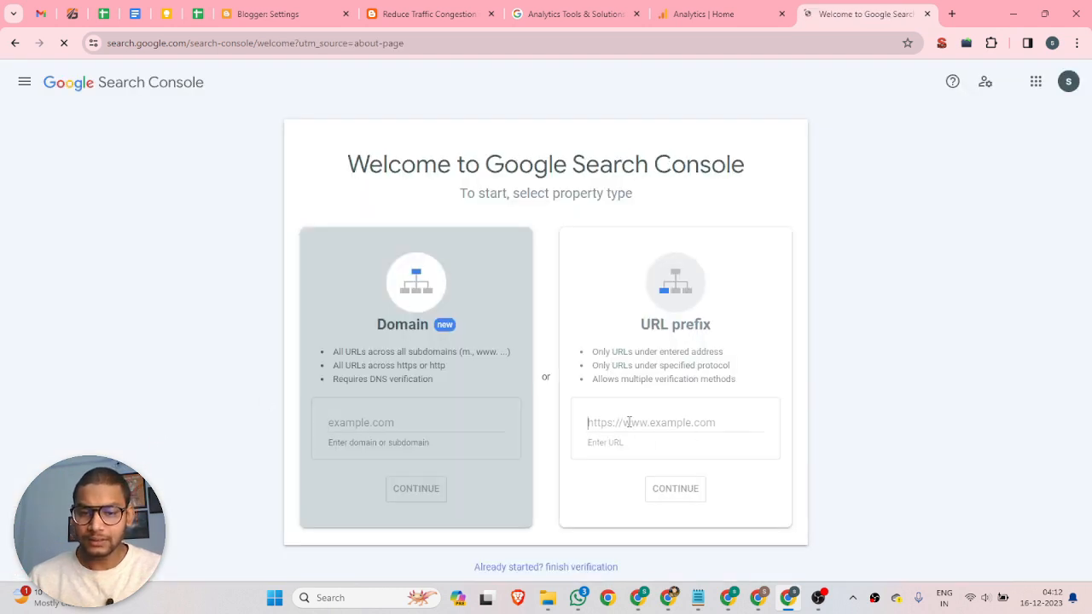
{"action": "left_click", "coordinate": [629, 422]}
{"action": "left_click", "coordinate": [429, 13]}
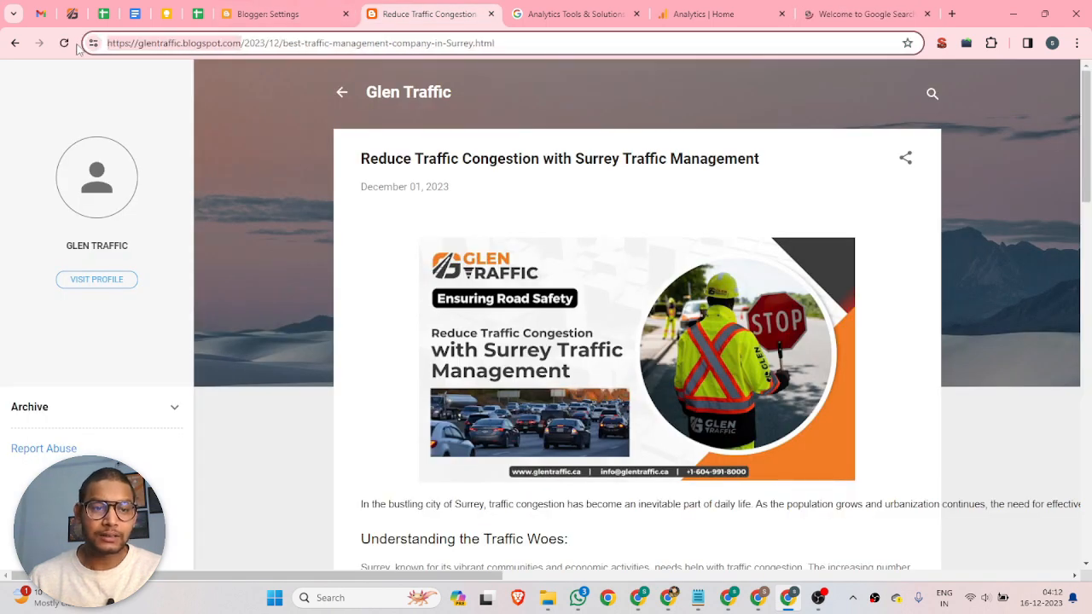
{"action": "left_click", "coordinate": [878, 15]}
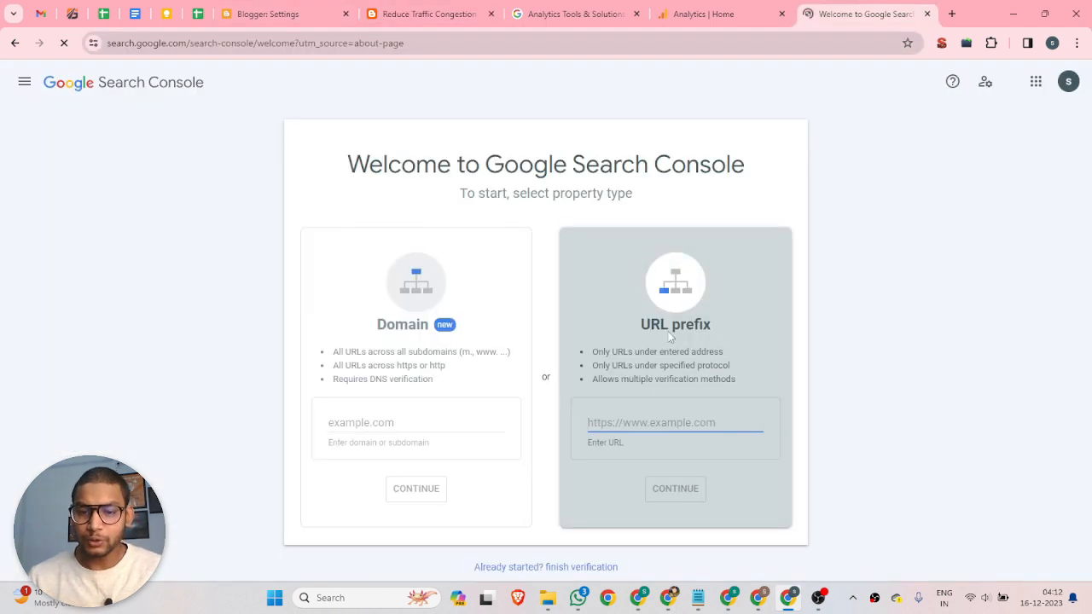
{"action": "left_click", "coordinate": [647, 410]}
{"action": "type", "text": "https://glentraffic.blogspot.com/"}
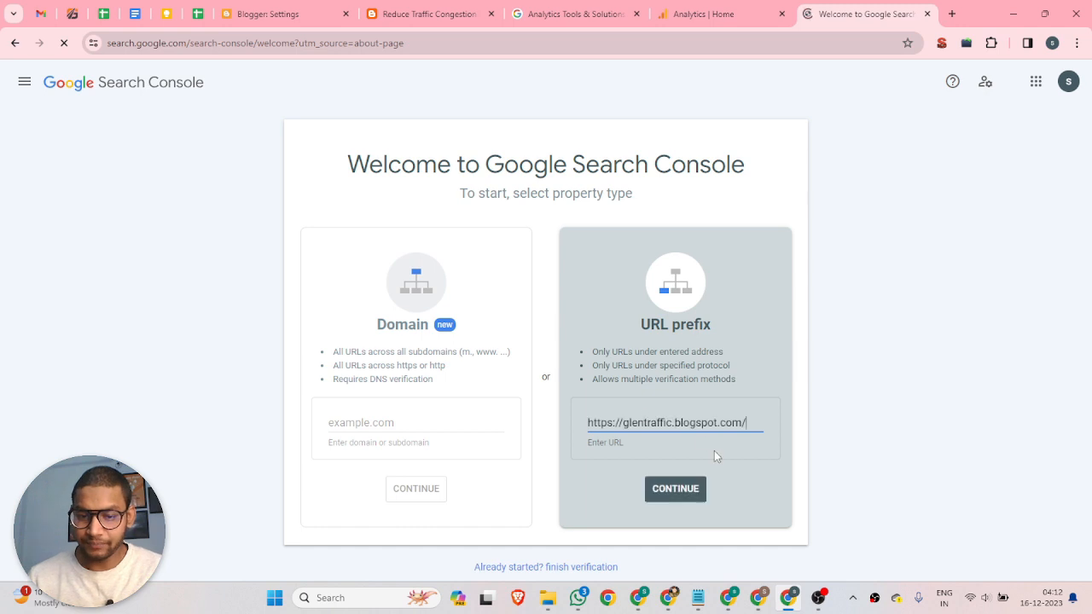
{"action": "left_click", "coordinate": [676, 493]}
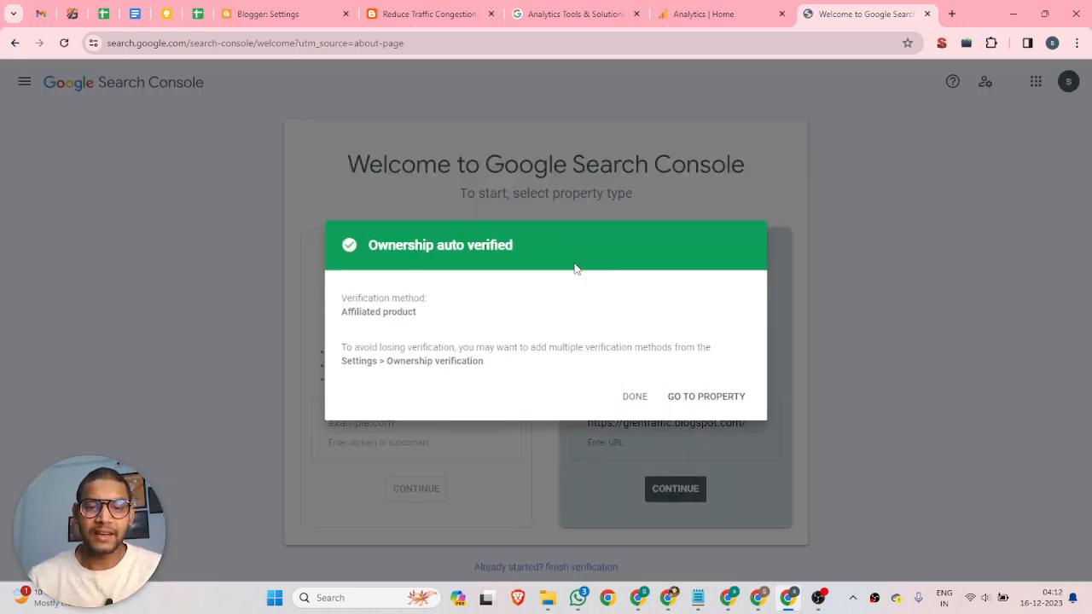
Go to the verified blog property and dismiss the Search Console welcome message and the Overview tip
{"action": "left_click", "coordinate": [699, 402]}
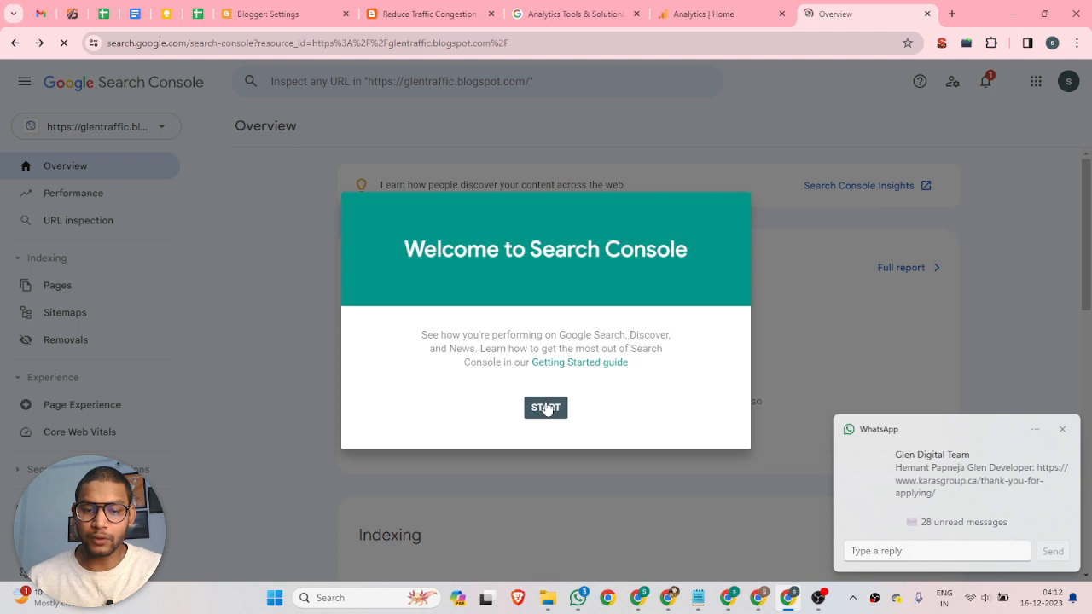
{"action": "left_click", "coordinate": [546, 407]}
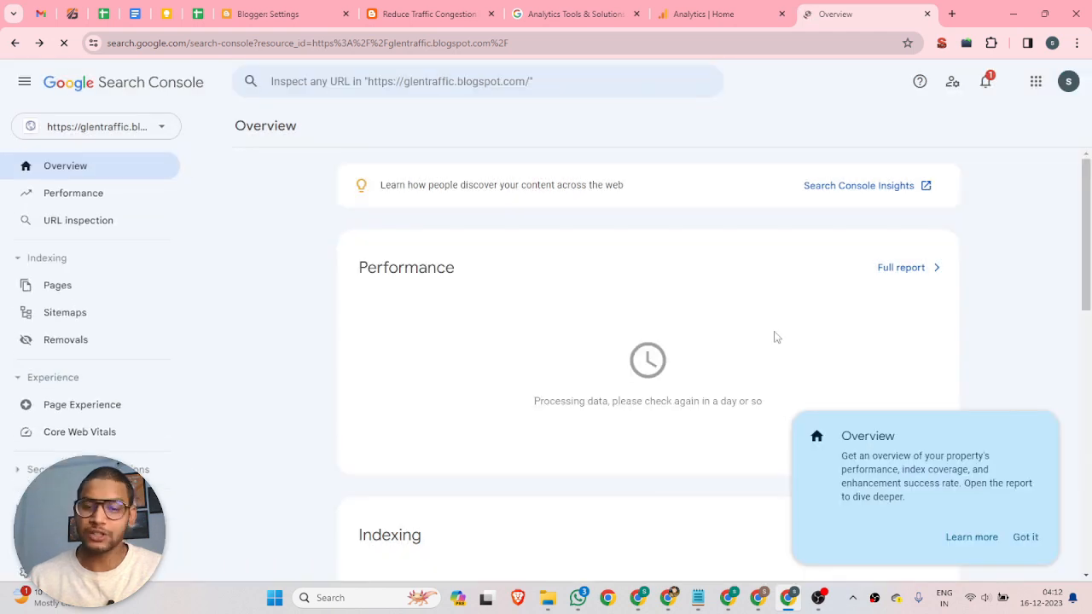
{"action": "left_click", "coordinate": [1026, 543]}
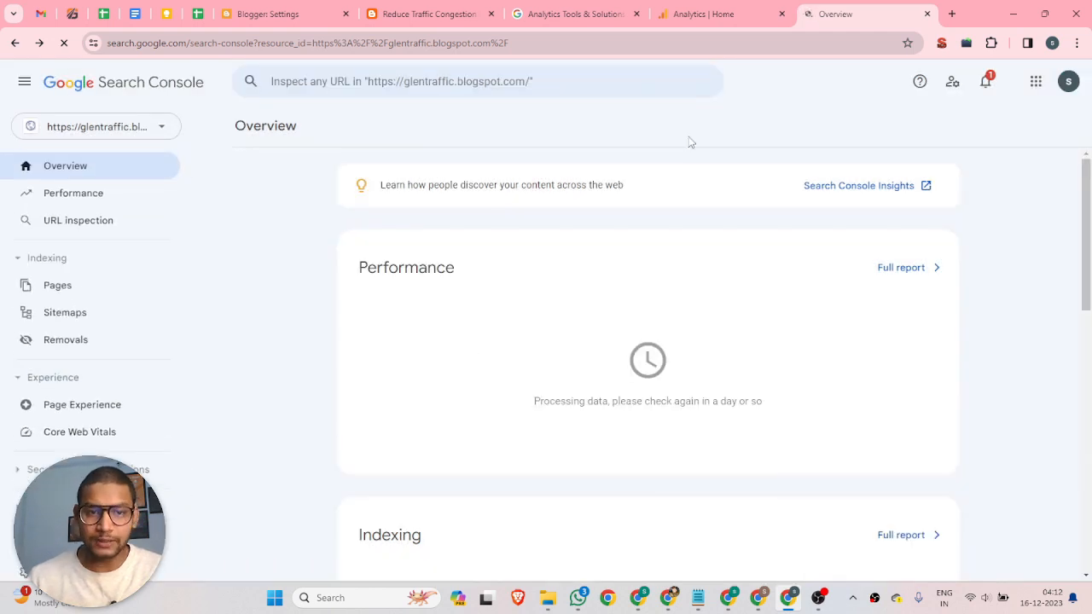
{"action": "left_click", "coordinate": [396, 81]}
{"action": "type", "text": "https://glentraffic.blogspot.com/"}
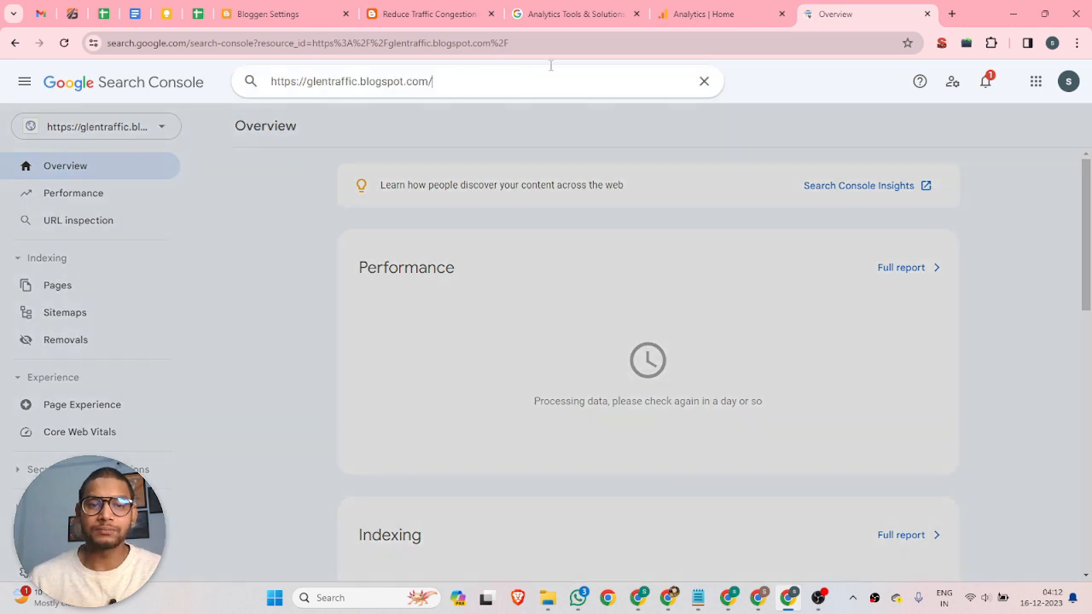
{"action": "key", "text": "Return"}
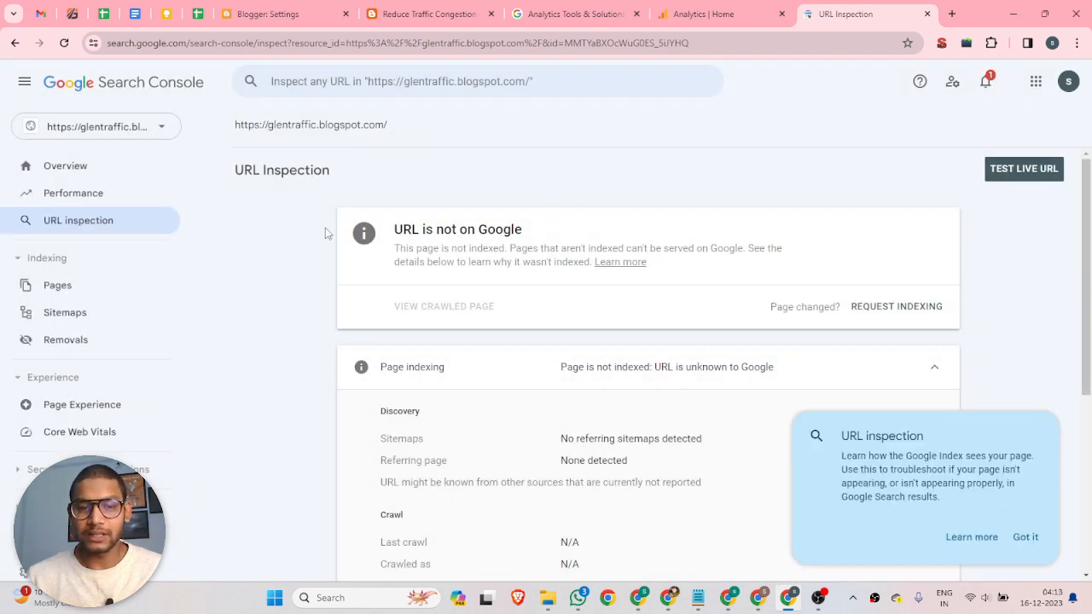
{"action": "left_click", "coordinate": [437, 19]}
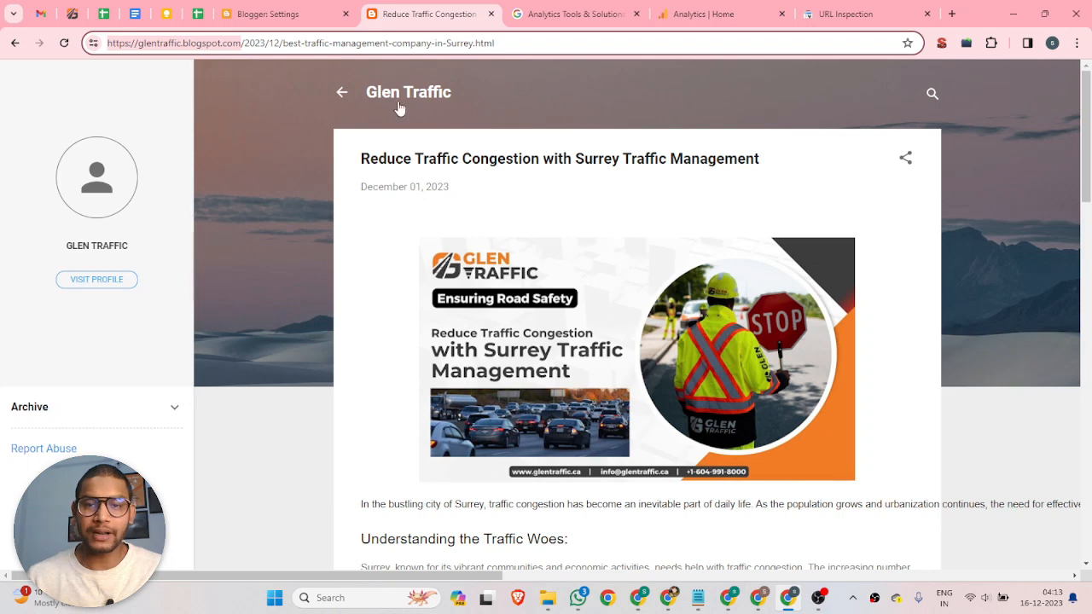
{"action": "left_click", "coordinate": [853, 14]}
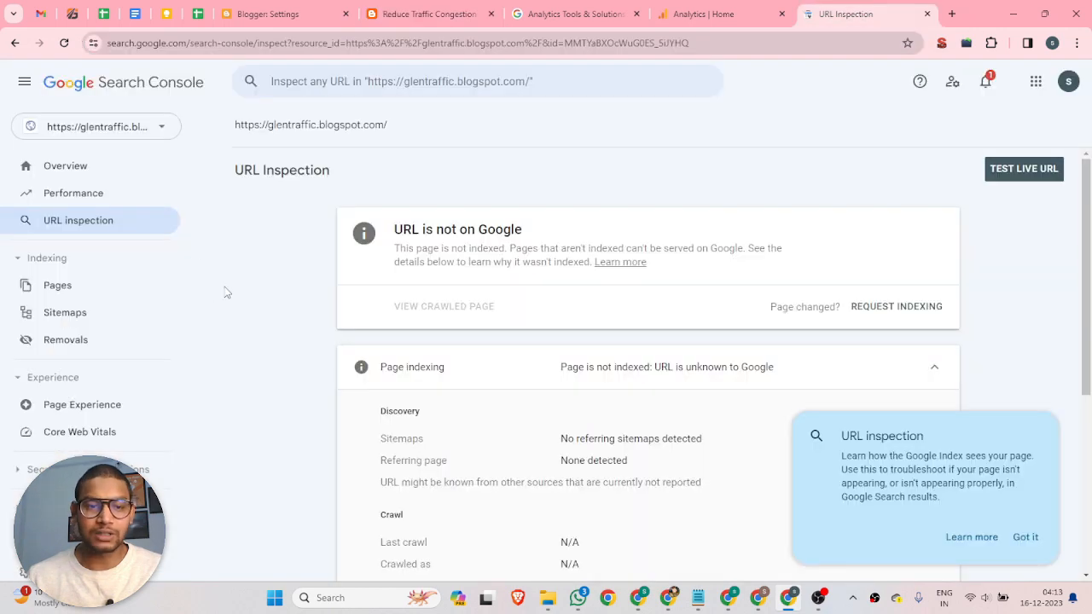
Request indexing of the inspected blog URL and glance at the live blog while the test runs
{"action": "left_click", "coordinate": [910, 312]}
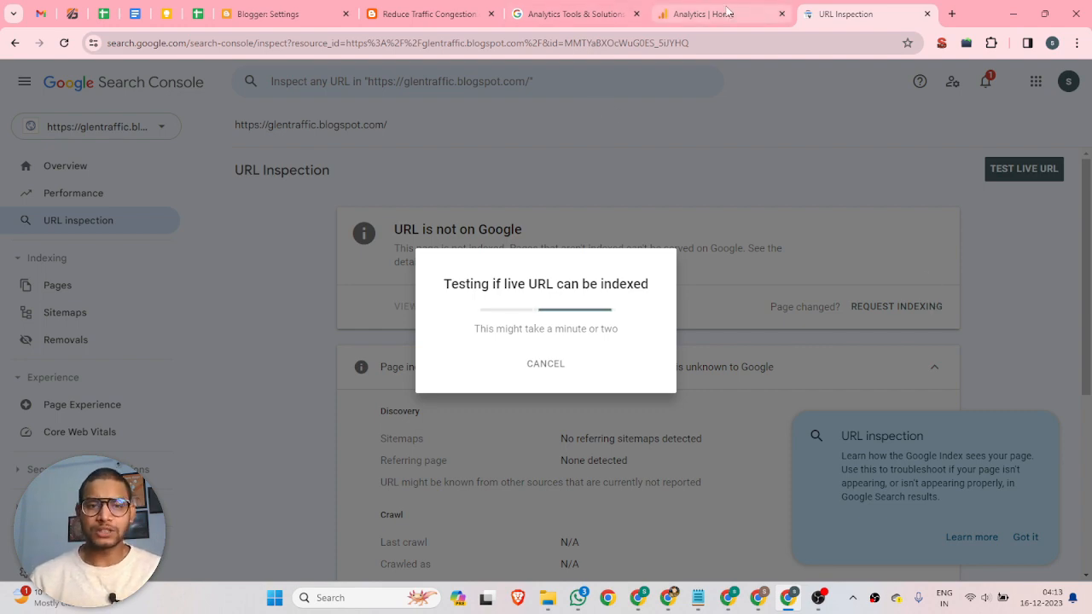
{"action": "left_click", "coordinate": [396, 16]}
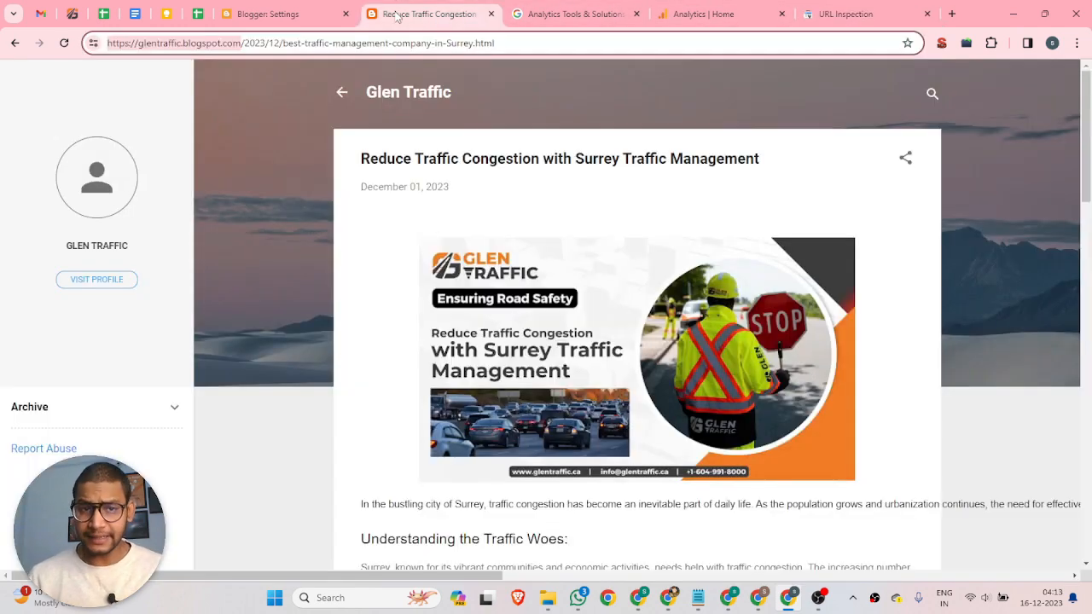
{"action": "left_click", "coordinate": [870, 11]}
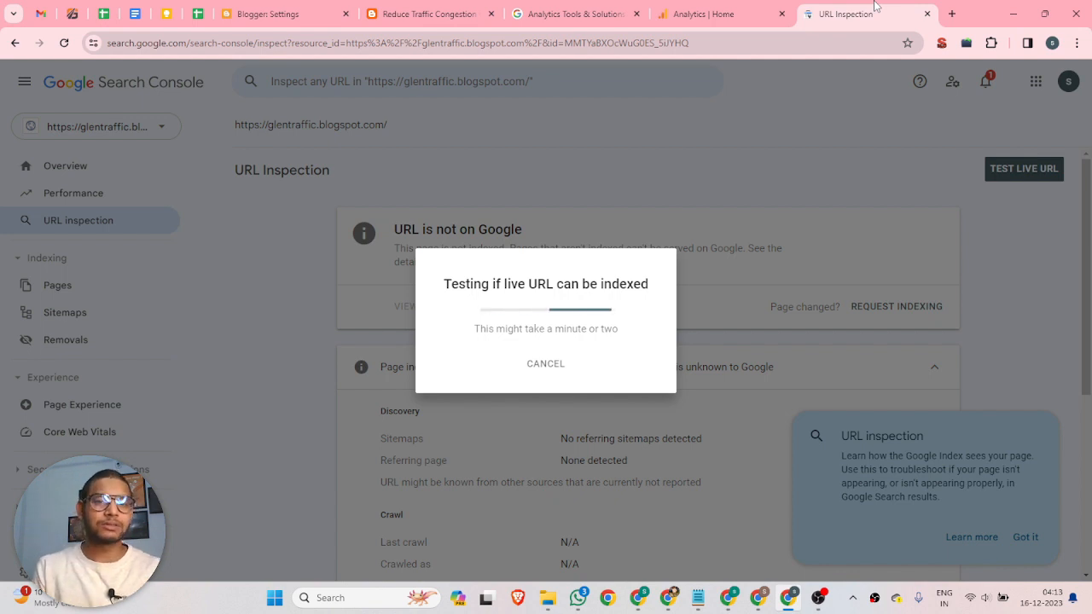